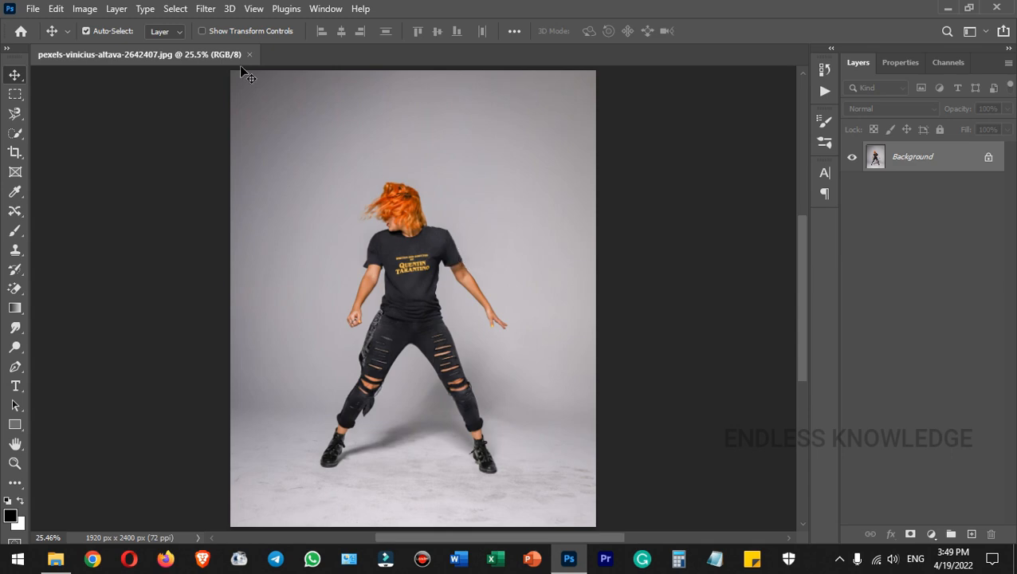
Select the woman with Select > Subject and zoom in on her fist.
{"action": "left_click", "coordinate": [175, 9]}
{"action": "left_click", "coordinate": [206, 188]}
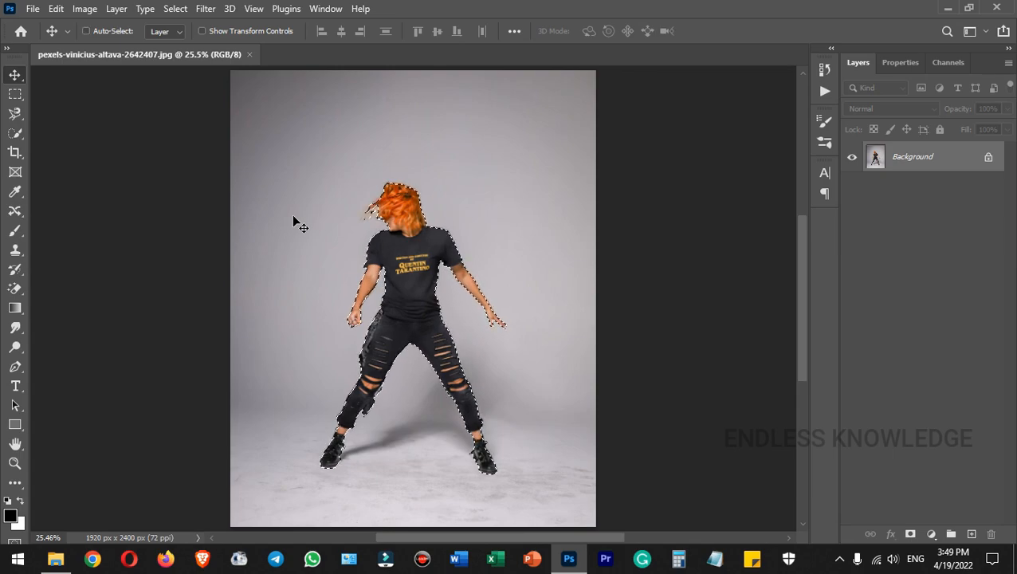
{"action": "key", "text": "ctrl+plus"}
{"action": "key", "text": "ctrl+plus"}
{"action": "key", "text": "ctrl+plus"}
{"action": "key", "text": "ctrl+plus"}
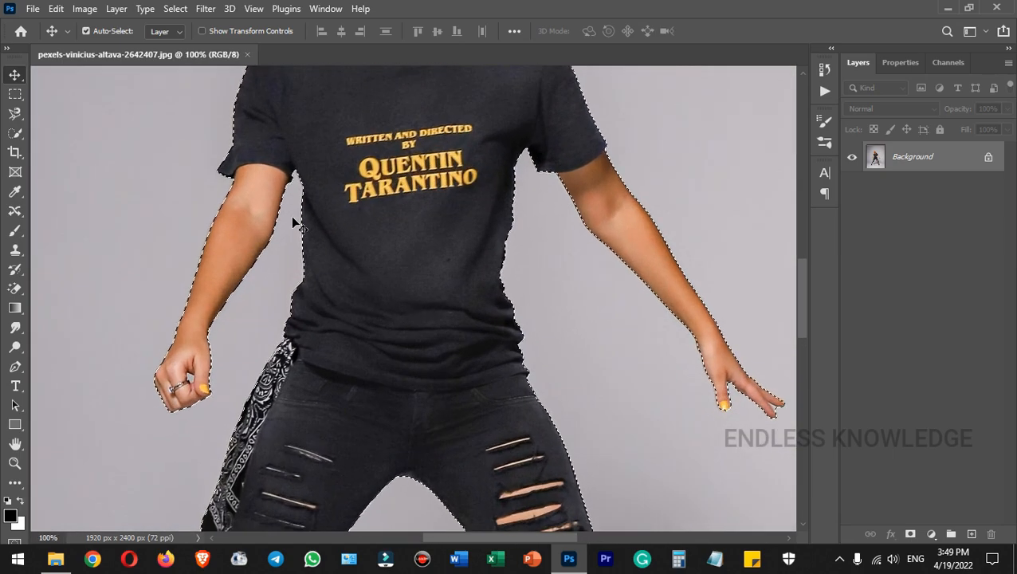
{"action": "left_click_drag", "start_coordinate": [276, 279], "coordinate": [364, 230]}
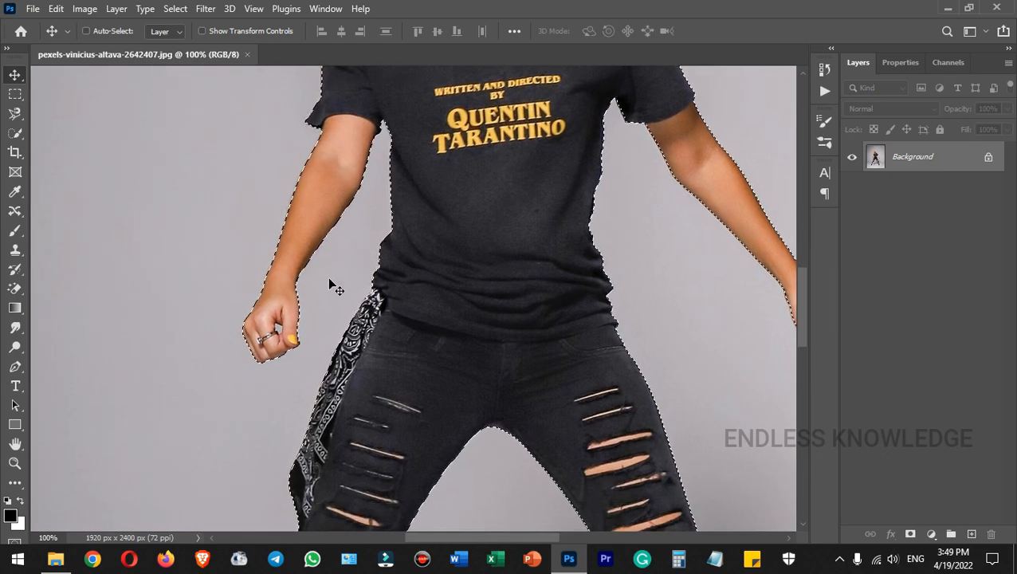
{"action": "key", "text": "ctrl+plus"}
{"action": "left_click_drag", "start_coordinate": [182, 326], "coordinate": [362, 285]}
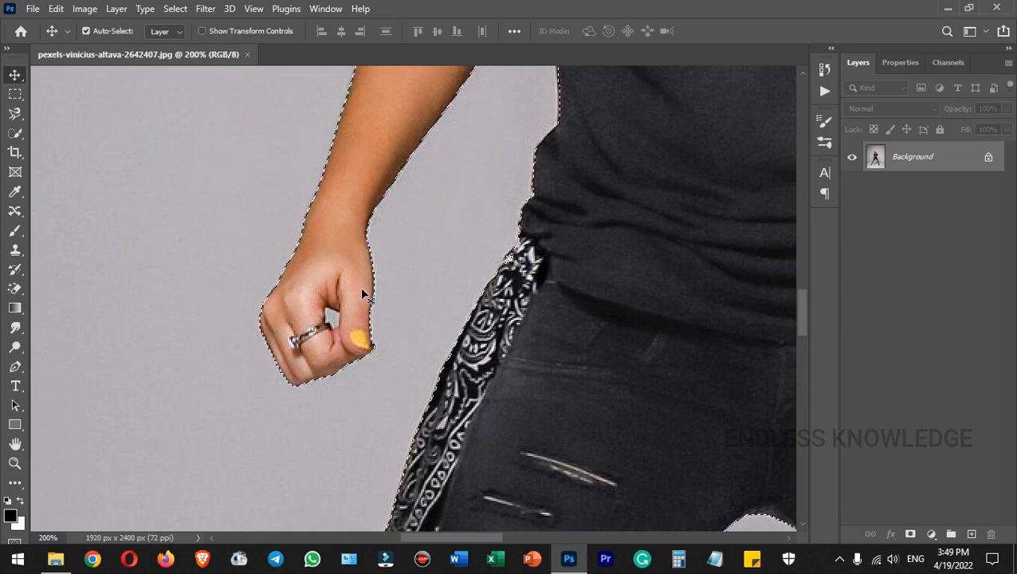
With Quick Selection, remove the background gap inside the fist and the stray strip beside the wrist.
{"action": "key", "text": "w"}
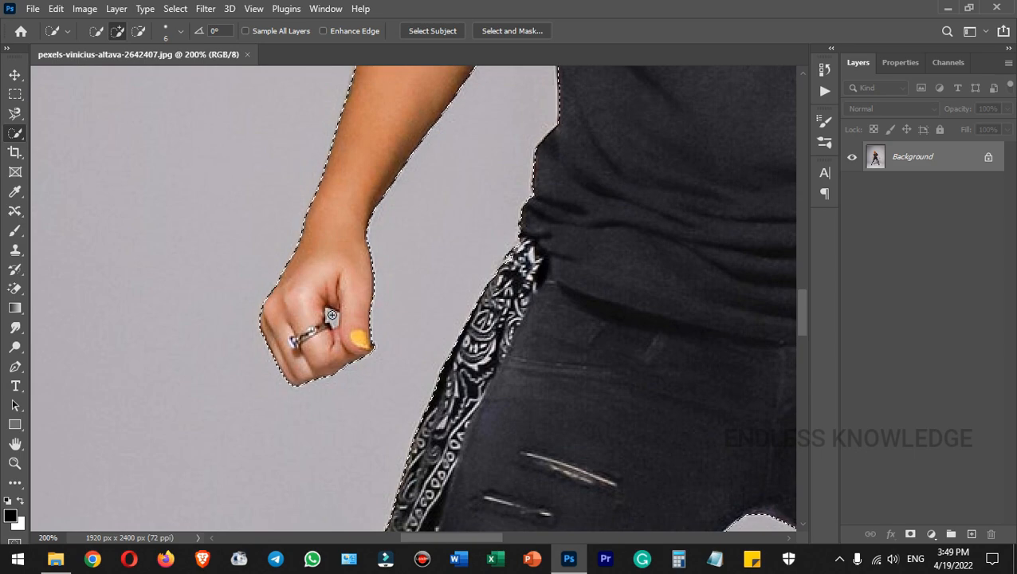
{"action": "key", "text": "alt"}
{"action": "left_click_drag", "start_coordinate": [332, 318], "coordinate": [335, 316]}
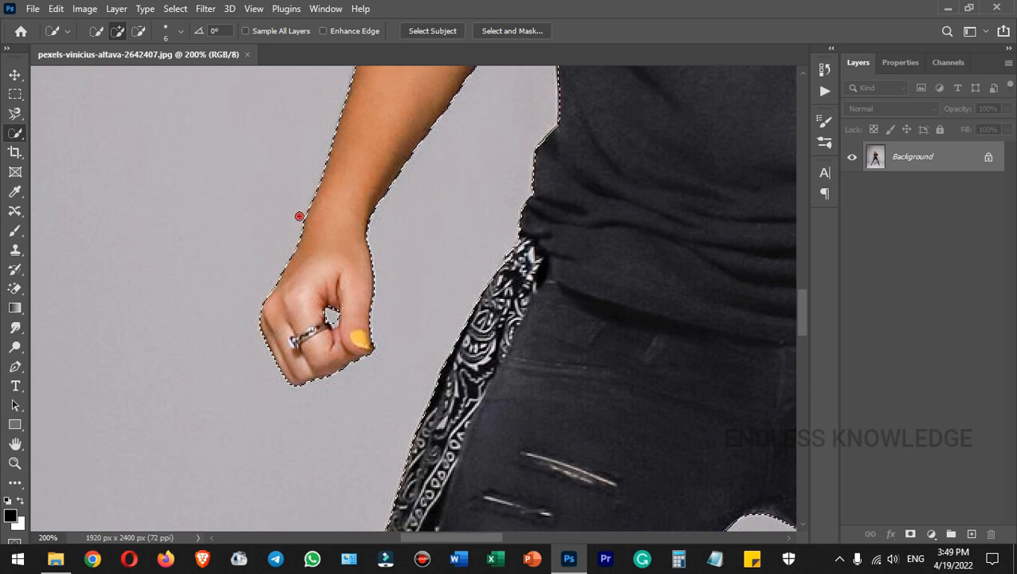
{"action": "left_click", "coordinate": [302, 215]}
{"action": "key", "text": "alt"}
{"action": "mouse_move", "coordinate": [300, 209]}
{"action": "left_mouse_down"}
{"action": "mouse_move", "coordinate": [335, 249]}
{"action": "mouse_move", "coordinate": [320, 225]}
{"action": "mouse_move", "coordinate": [310, 228]}
{"action": "left_mouse_up"}
{"action": "left_click", "coordinate": [299, 217], "text": "alt"}
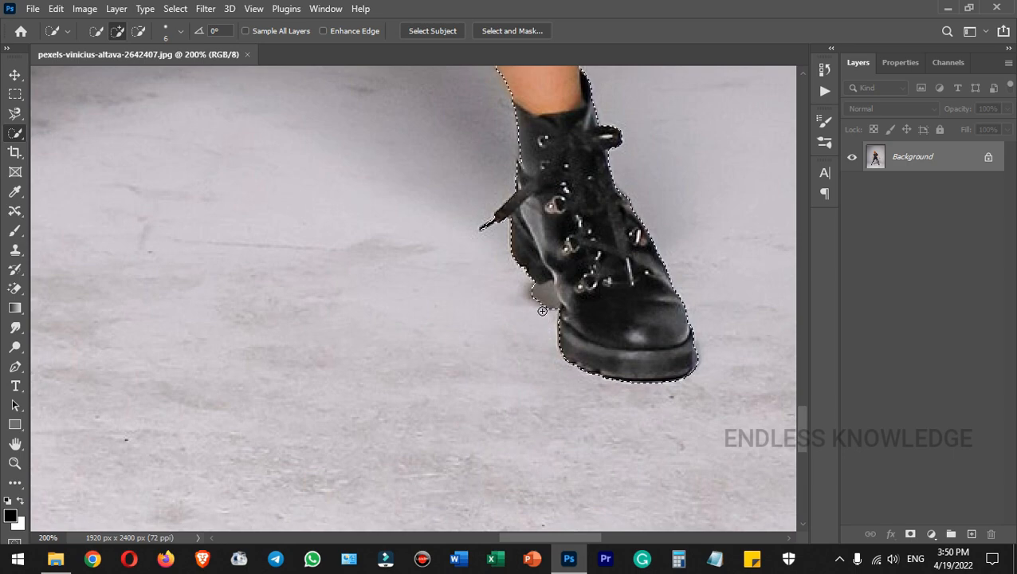
Subtract the shadow beside the boot heel and the bulge at the boot toe.
{"action": "key", "text": "alt"}
{"action": "left_click_drag", "start_coordinate": [528, 296], "coordinate": [563, 304]}
{"action": "left_click", "coordinate": [699, 353], "text": "alt"}
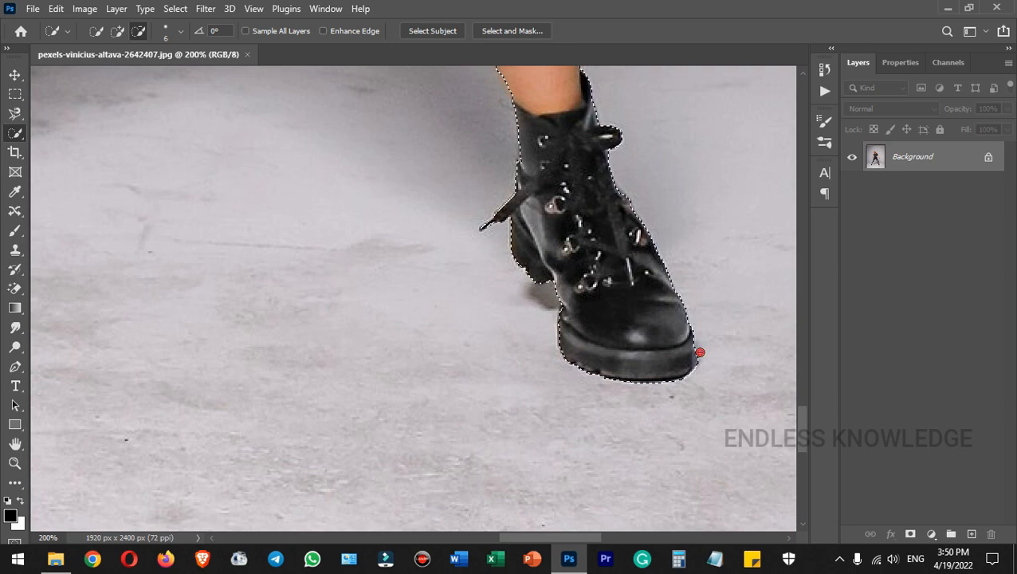
{"action": "left_click_drag", "start_coordinate": [188, 324], "coordinate": [454, 306]}
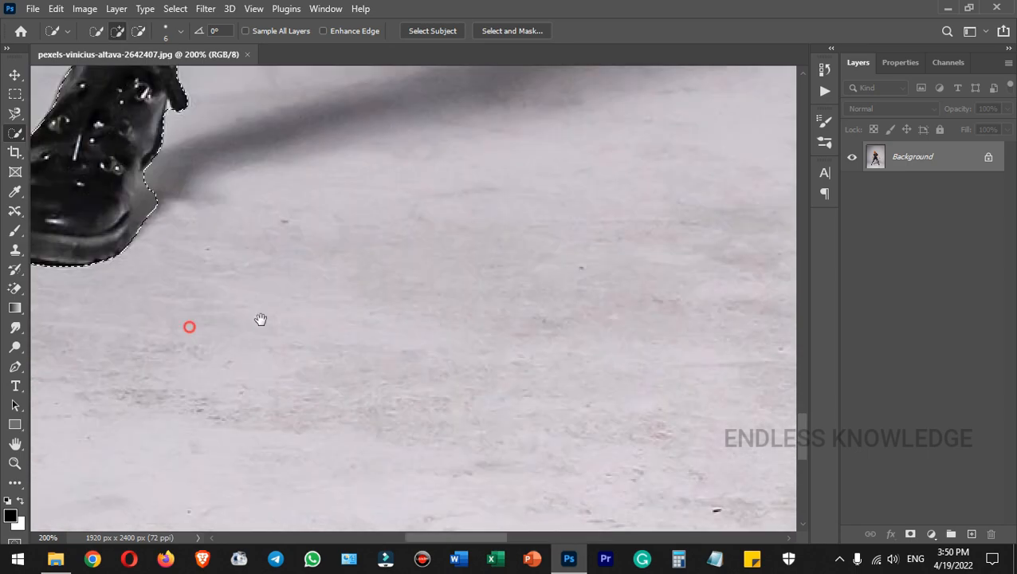
{"action": "key", "text": "ctrl+0"}
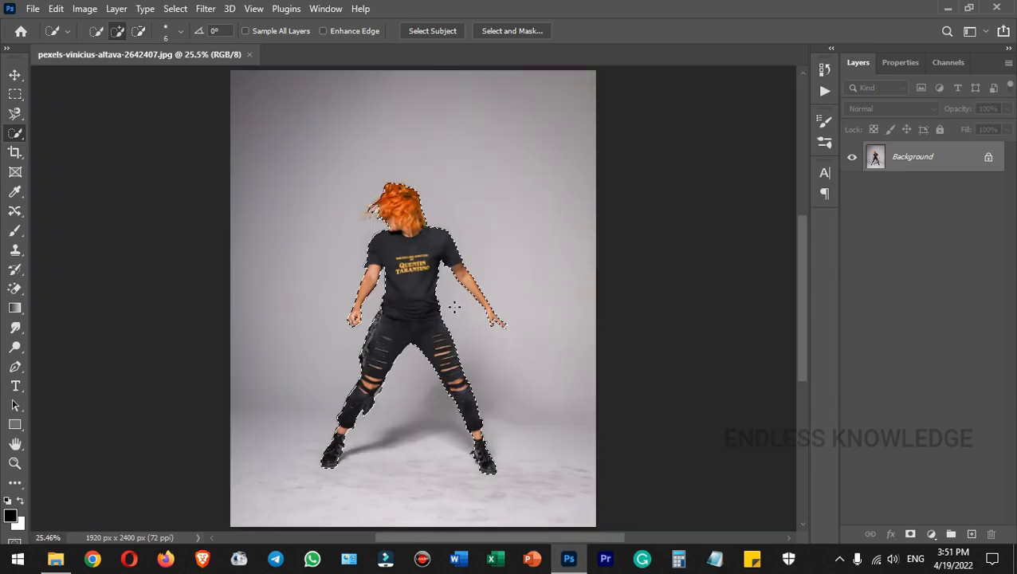
{"action": "key", "text": "ctrl+plus"}
{"action": "key", "text": "ctrl+plus"}
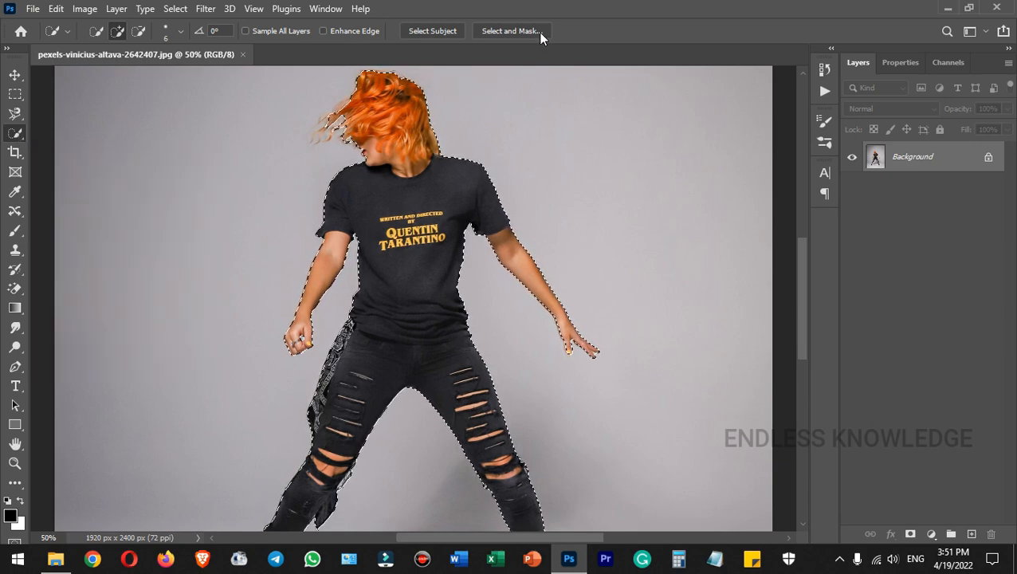
Open Select and Mask and set the View to red Overlay at 100% opacity.
{"action": "left_click", "coordinate": [173, 9]}
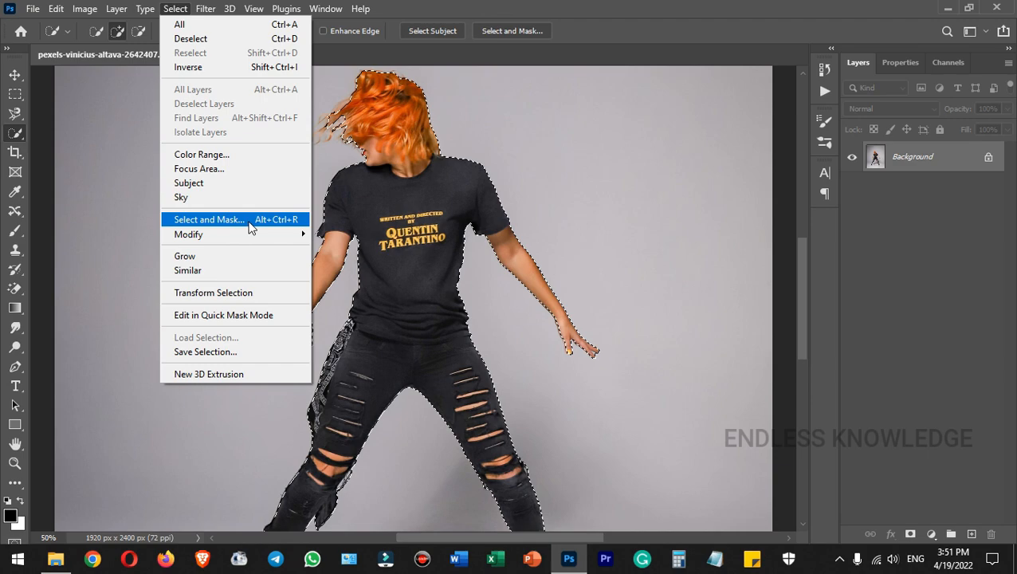
{"action": "left_click", "coordinate": [209, 219]}
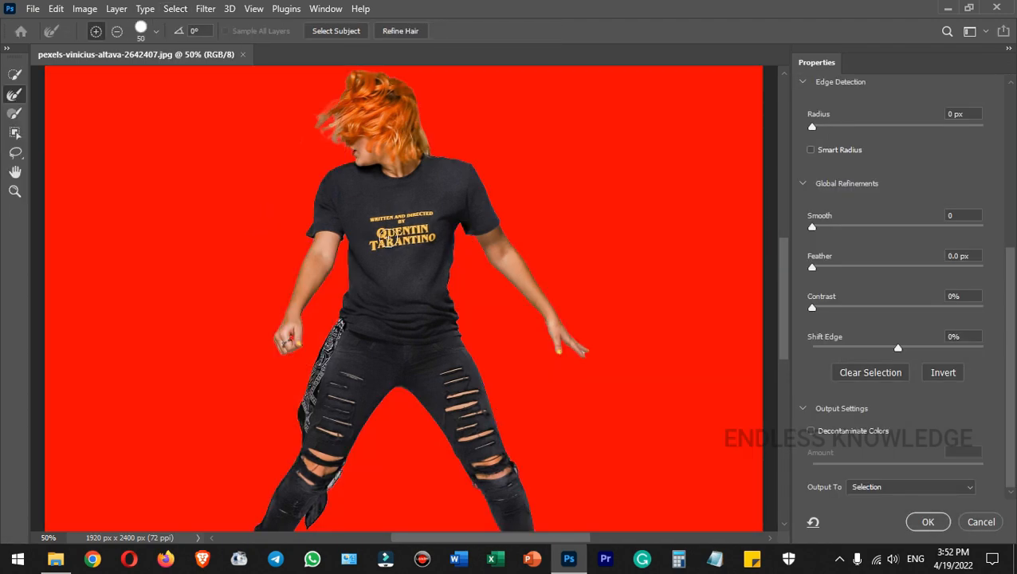
{"action": "left_click_drag", "start_coordinate": [1010, 279], "coordinate": [1011, 102]}
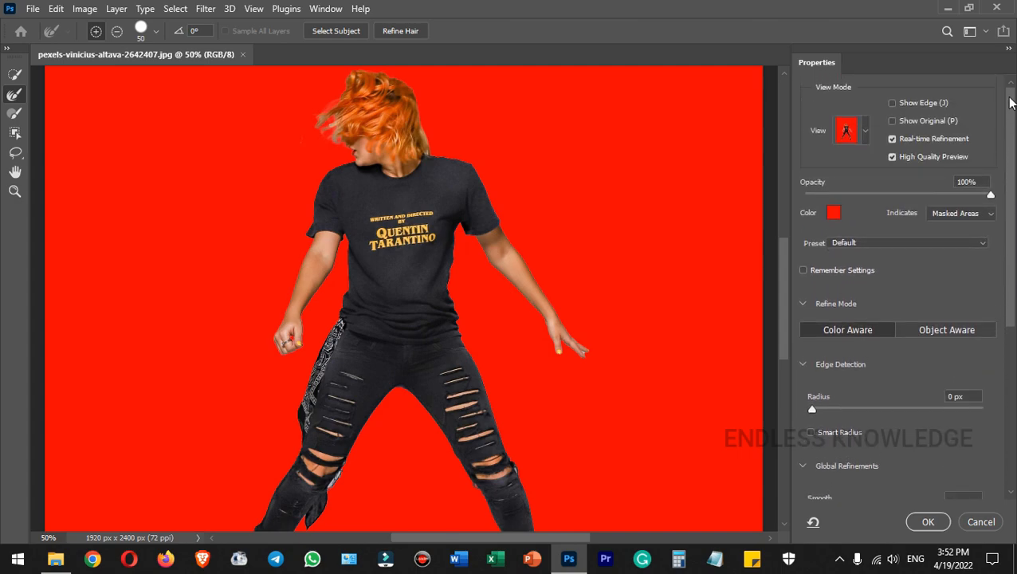
{"action": "left_click", "coordinate": [865, 133]}
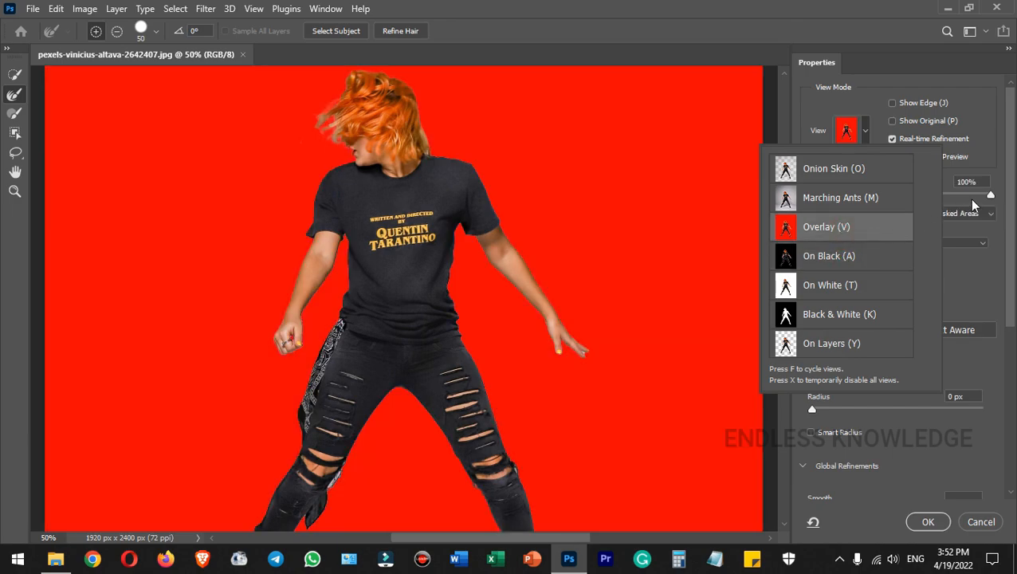
{"action": "left_click", "coordinate": [973, 205]}
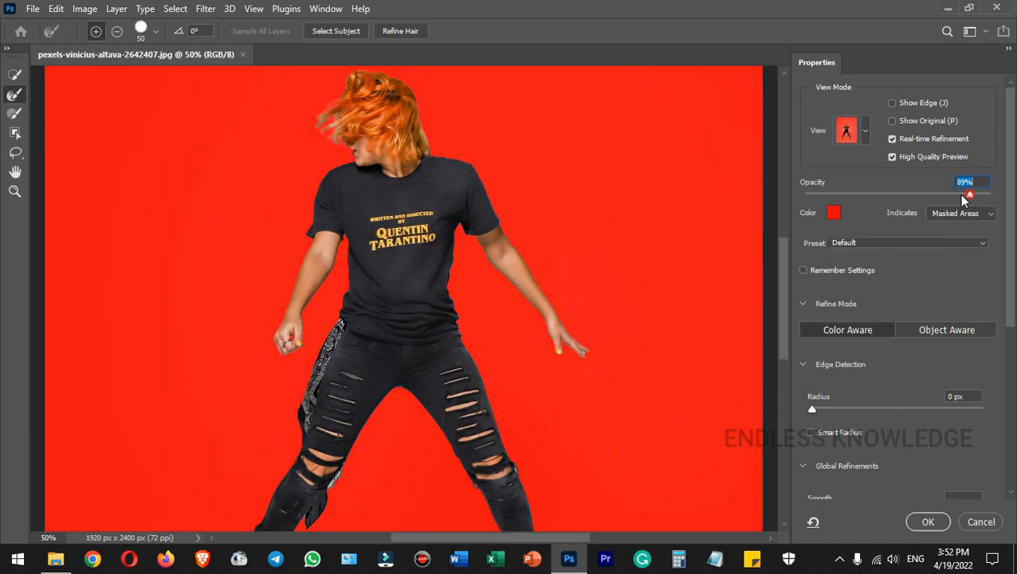
{"action": "mouse_move", "coordinate": [987, 196]}
{"action": "left_mouse_down"}
{"action": "mouse_move", "coordinate": [910, 198]}
{"action": "mouse_move", "coordinate": [1002, 204]}
{"action": "left_mouse_up"}
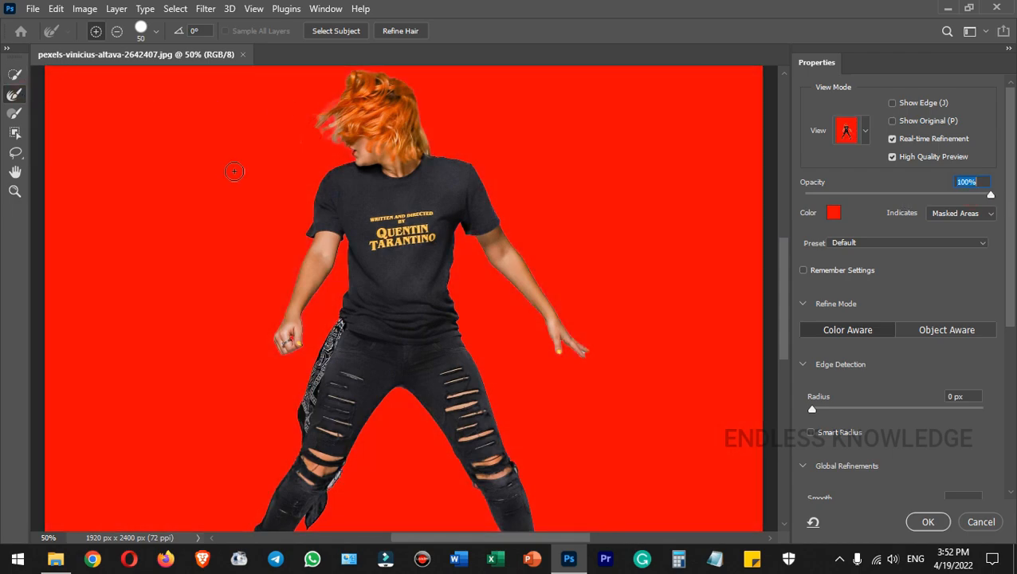
Enlarge the refinement brush to size 80.
{"action": "key", "text": "bracketright"}
{"action": "key", "text": "bracketright"}
{"action": "key", "text": "ctrl+plus"}
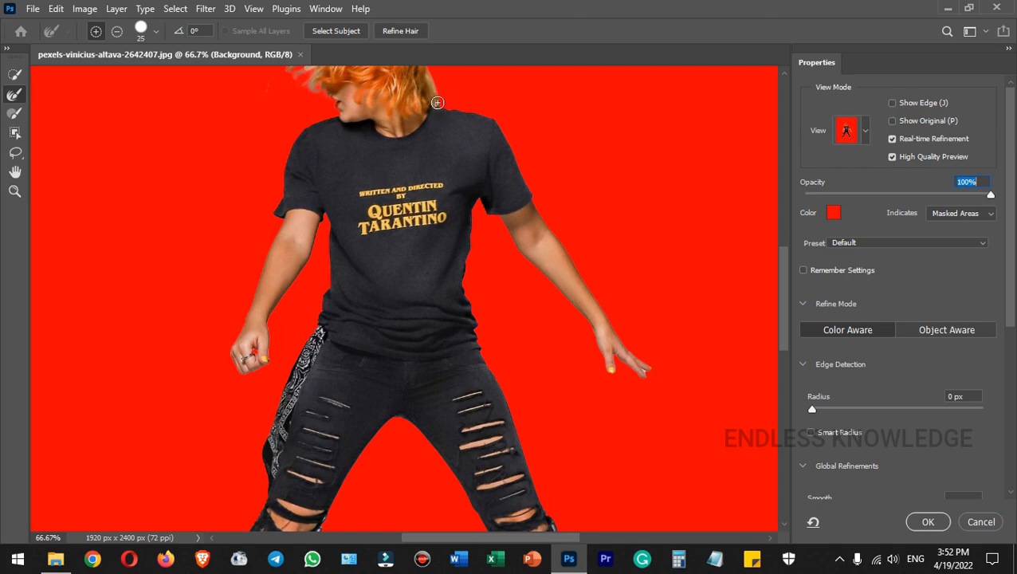
{"action": "scroll", "coordinate": [536, 283], "scroll_direction": "down", "scroll_amount": 5}
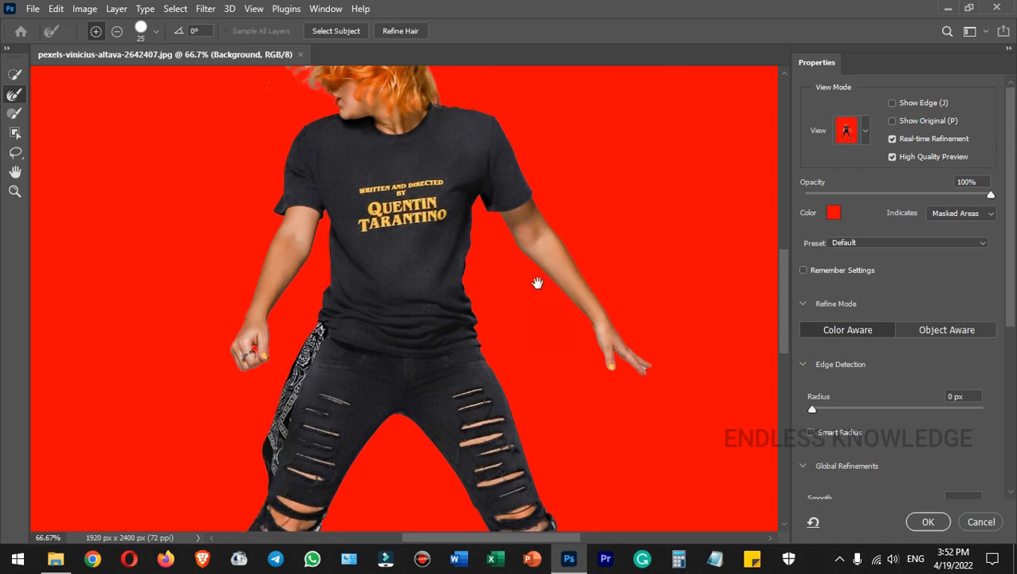
{"action": "key", "text": "ctrl+minus"}
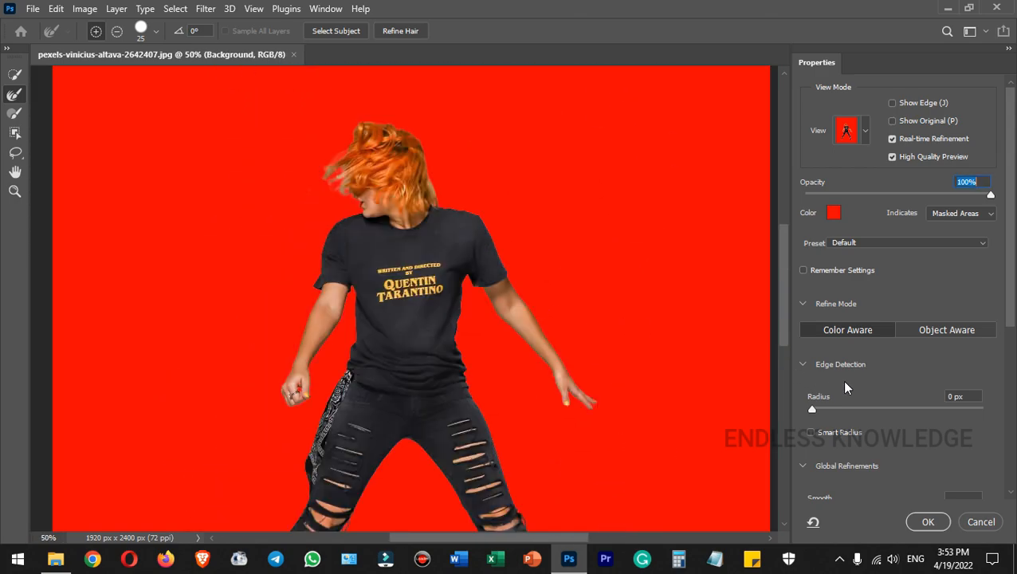
Set edge Radius to 2 px with Smart Radius and Decontaminate Colors at 100%.
{"action": "left_click_drag", "start_coordinate": [966, 396], "coordinate": [940, 395]}
{"action": "key", "text": "Up"}
{"action": "left_click", "coordinate": [833, 435]}
{"action": "left_click_drag", "start_coordinate": [1011, 303], "coordinate": [1015, 479]}
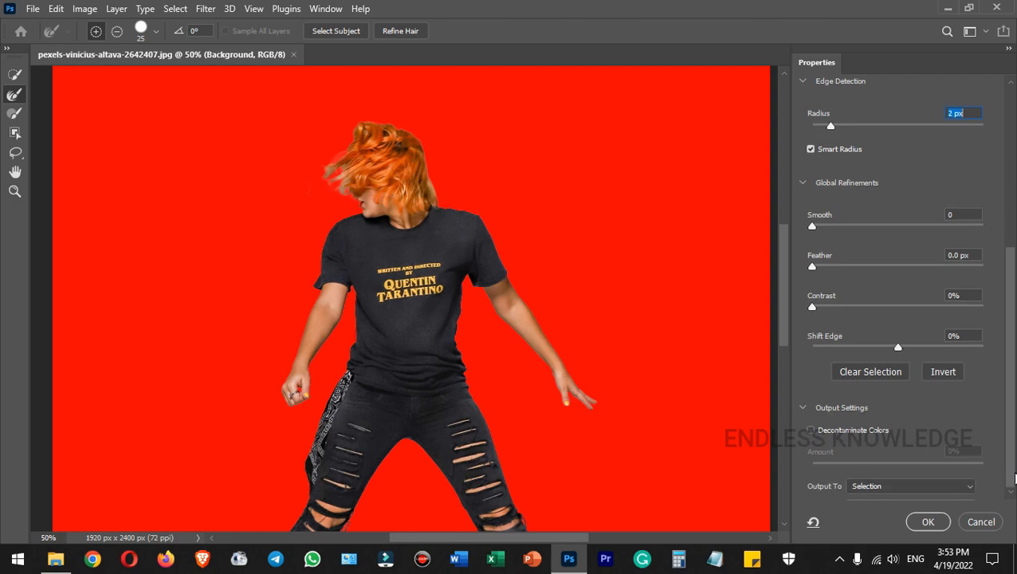
{"action": "left_click", "coordinate": [843, 435]}
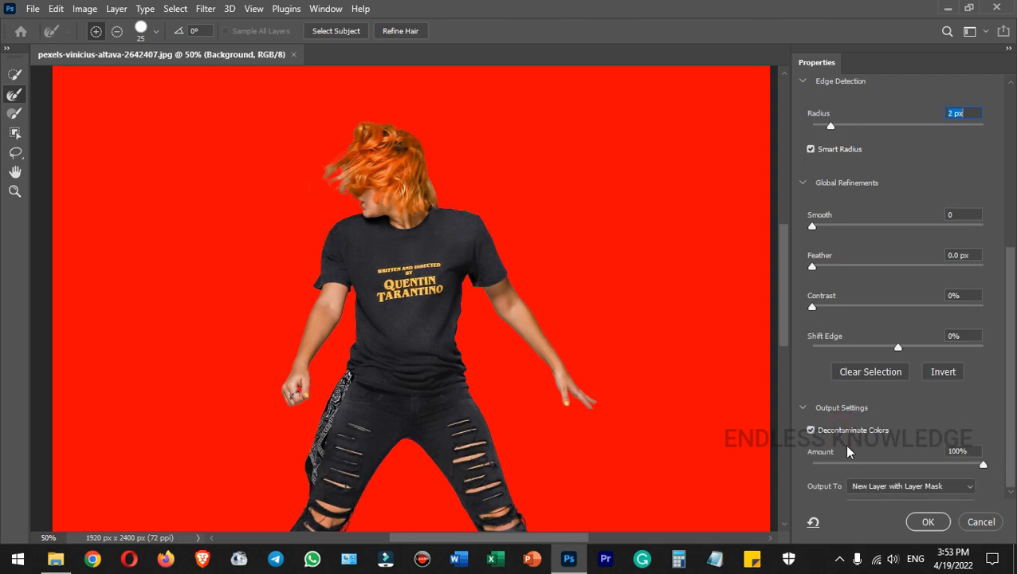
{"action": "mouse_move", "coordinate": [985, 467]}
{"action": "left_mouse_down"}
{"action": "mouse_move", "coordinate": [940, 469]}
{"action": "mouse_move", "coordinate": [991, 462]}
{"action": "left_mouse_up"}
Set Output To New Layer and refine the hair edge around the head.
{"action": "left_click", "coordinate": [879, 492]}
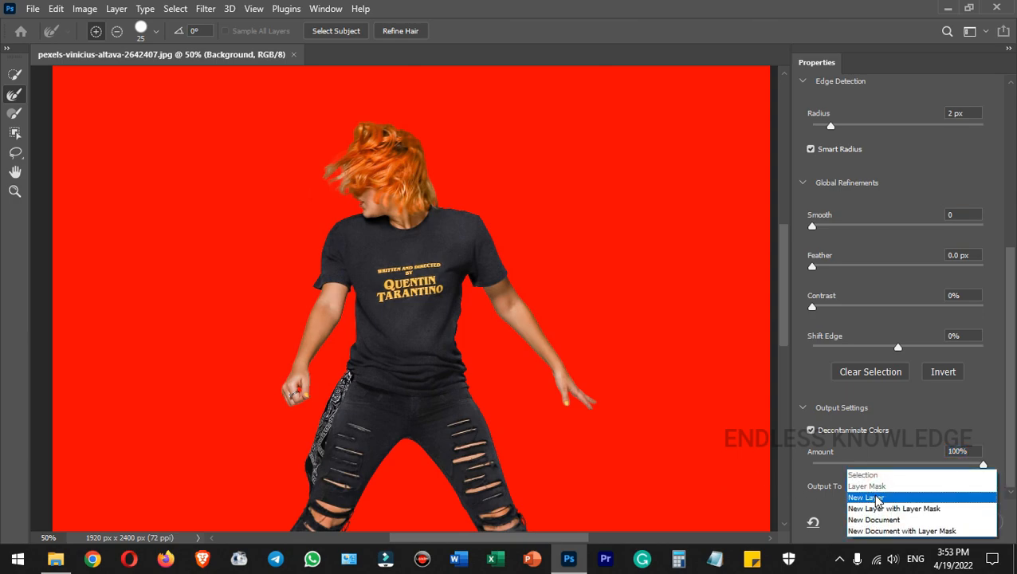
{"action": "left_click", "coordinate": [878, 498]}
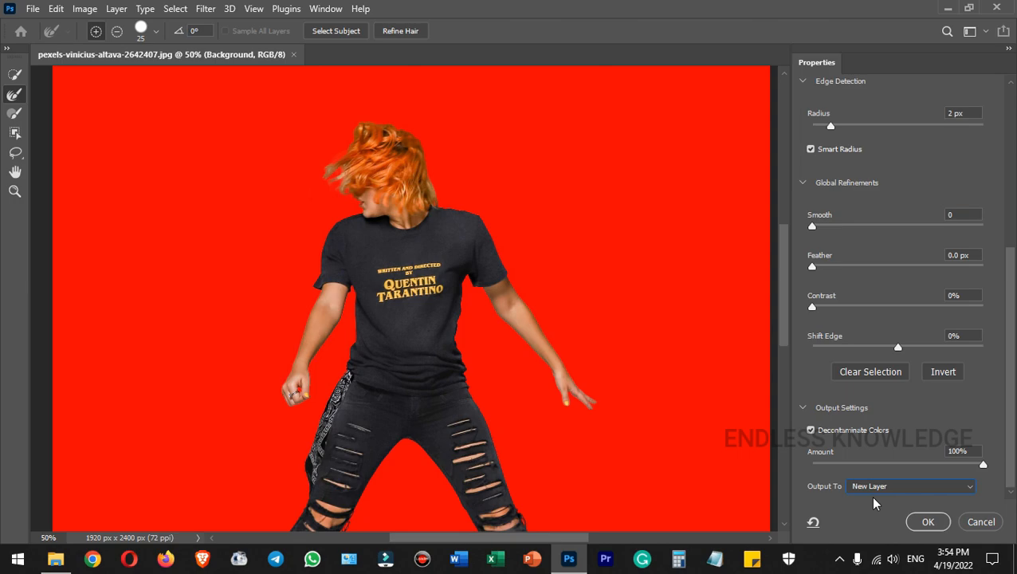
{"action": "mouse_move", "coordinate": [334, 192]}
{"action": "left_mouse_down"}
{"action": "mouse_move", "coordinate": [348, 179]}
{"action": "mouse_move", "coordinate": [335, 174]}
{"action": "mouse_move", "coordinate": [333, 194]}
{"action": "left_mouse_up"}
Apply the refinement to create the cut-out layer and switch to the Move tool.
{"action": "left_click", "coordinate": [942, 522]}
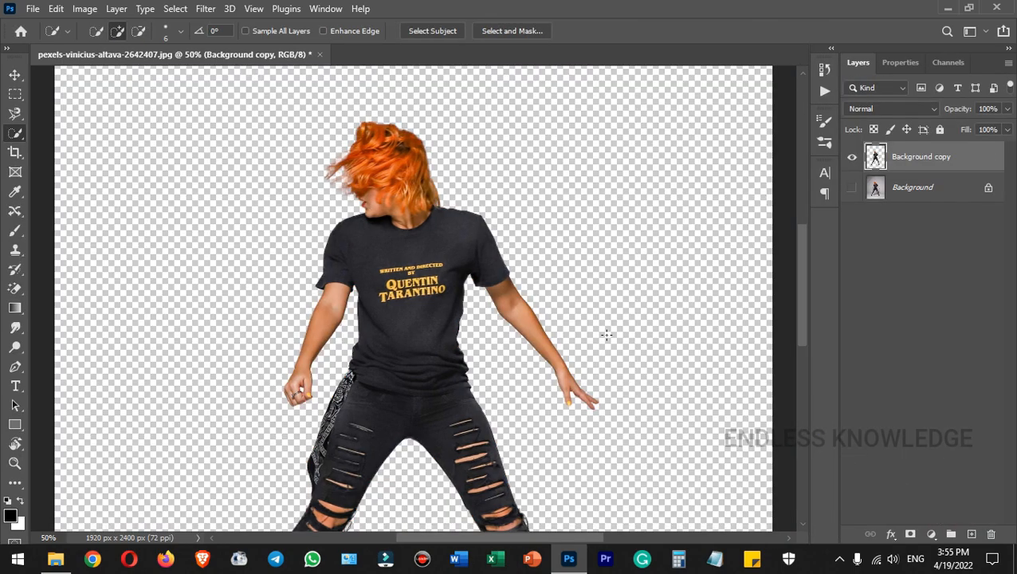
{"action": "key", "text": "ctrl+0"}
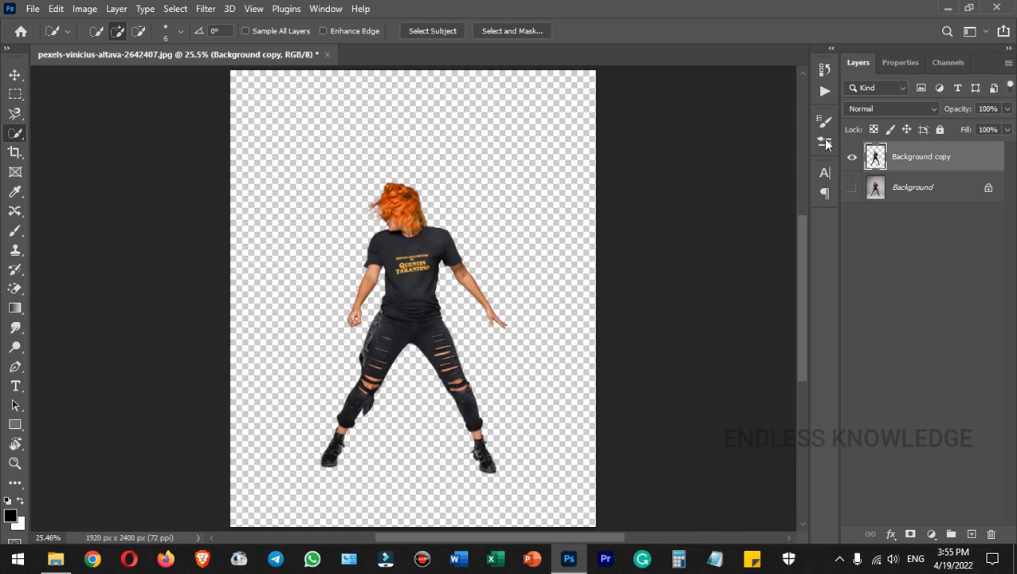
{"action": "left_click", "coordinate": [15, 75]}
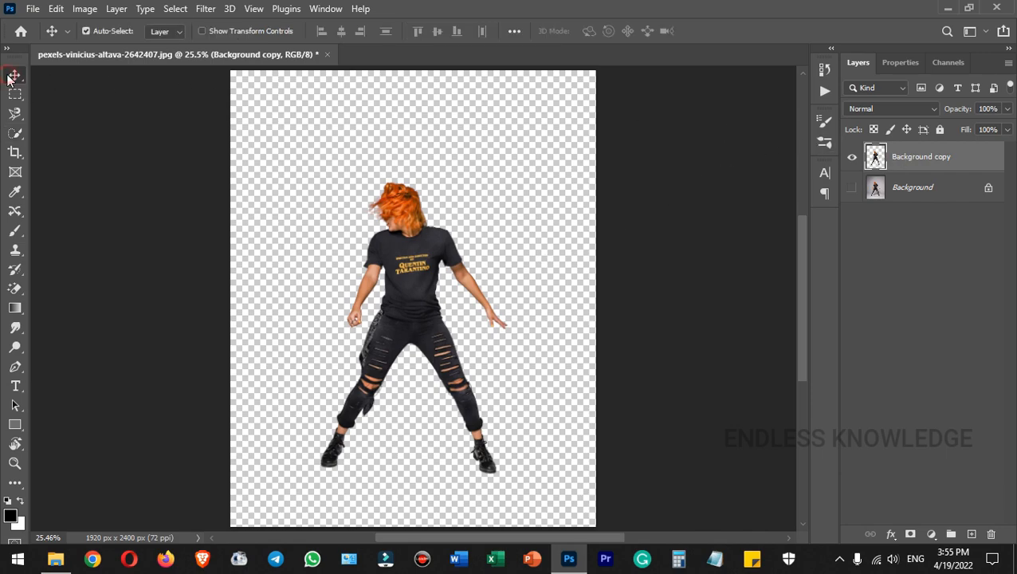
Create a new document from the 2000 x 2000 px, 300 ppi preset.
{"action": "left_click", "coordinate": [33, 9]}
{"action": "left_click", "coordinate": [36, 24]}
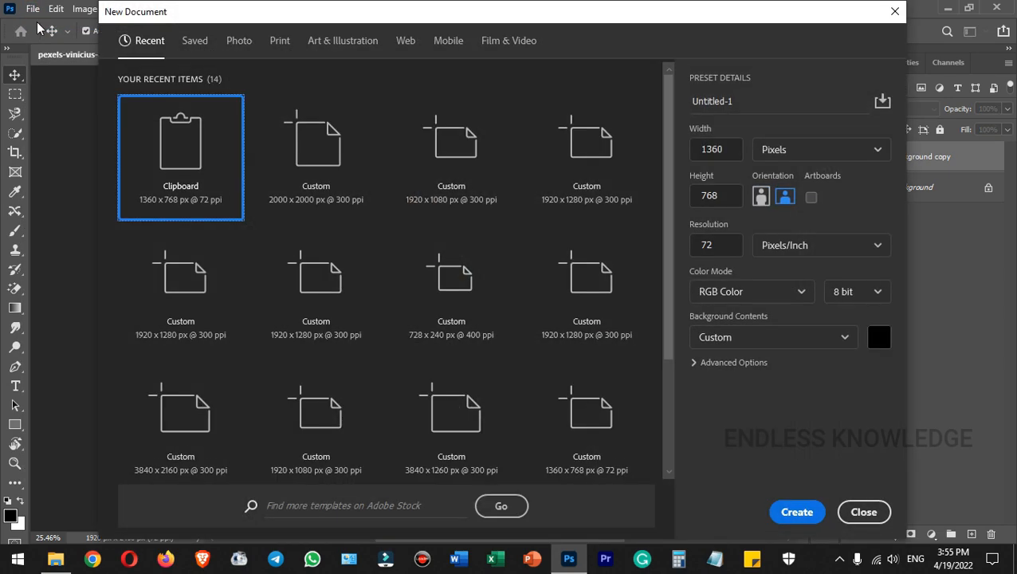
{"action": "left_click", "coordinate": [321, 157]}
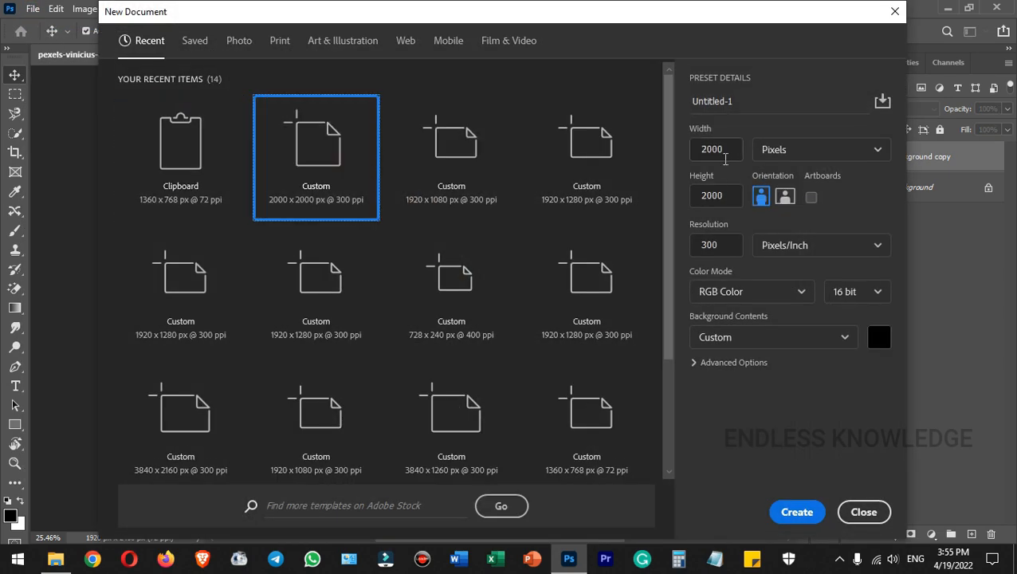
{"action": "left_click", "coordinate": [798, 512]}
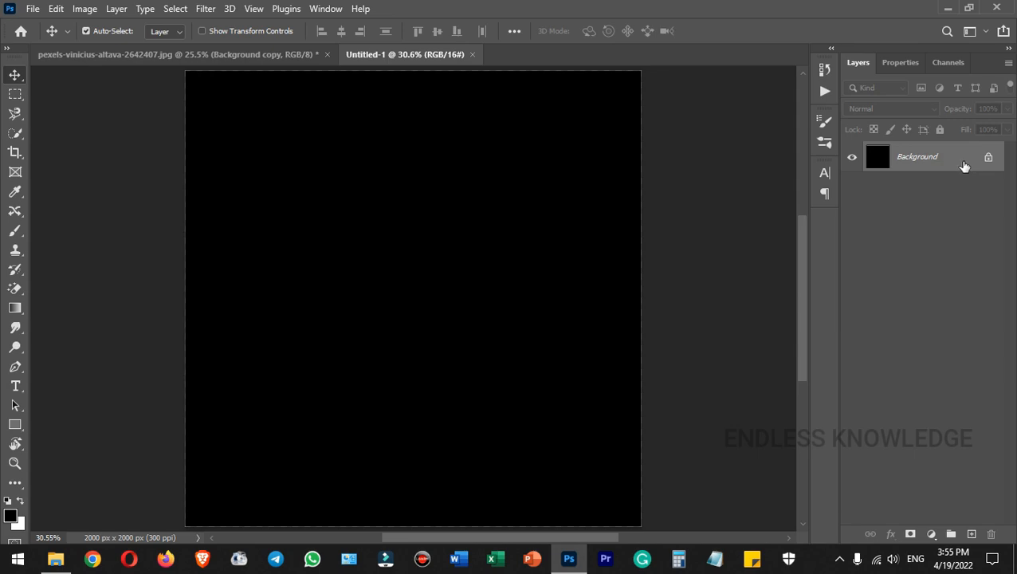
Unlock the Background into Layer 0 and add a Gradient Overlay style.
{"action": "left_click", "coordinate": [988, 159]}
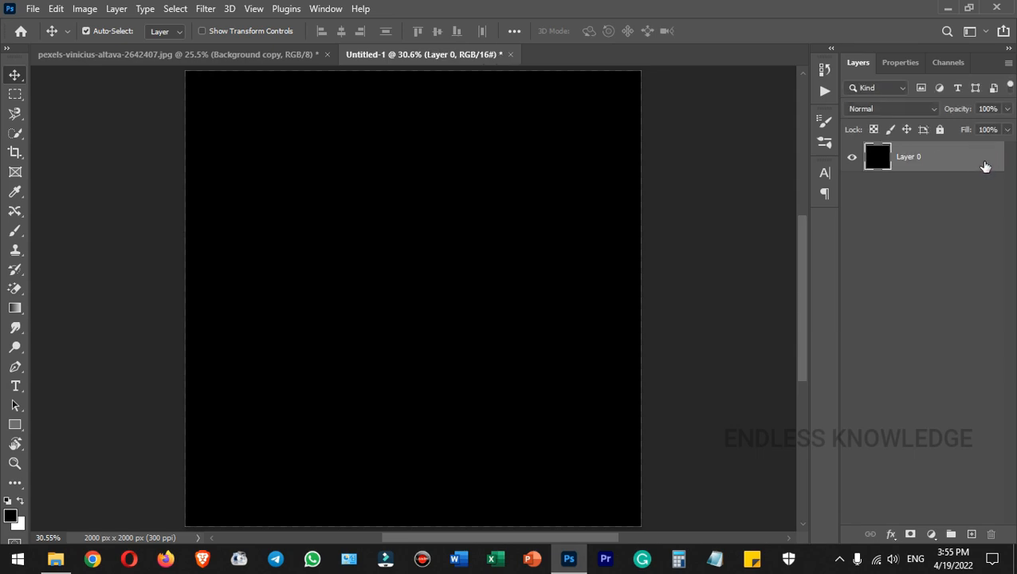
{"action": "double_click", "coordinate": [887, 168]}
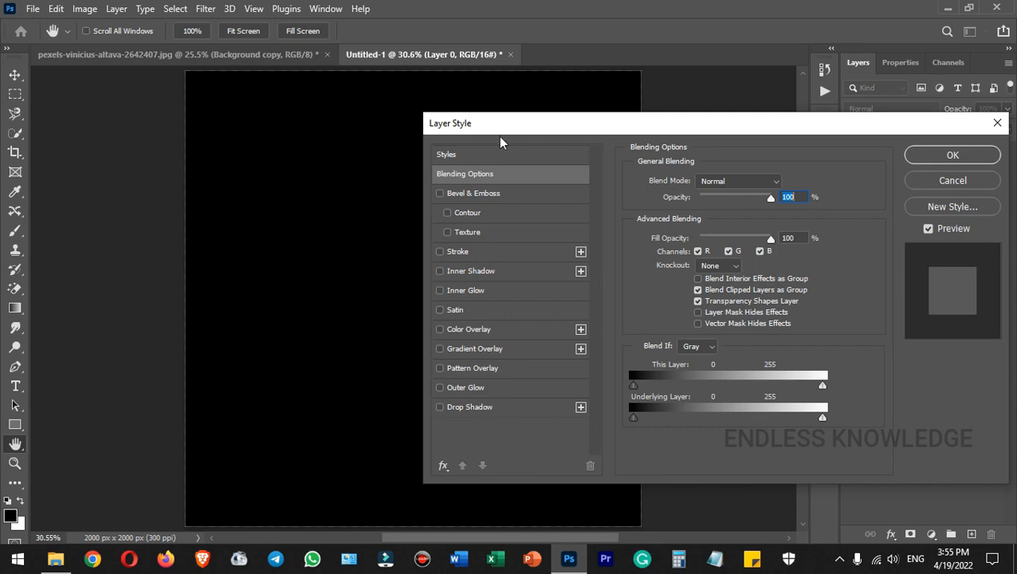
{"action": "left_click_drag", "start_coordinate": [488, 139], "coordinate": [507, 112]}
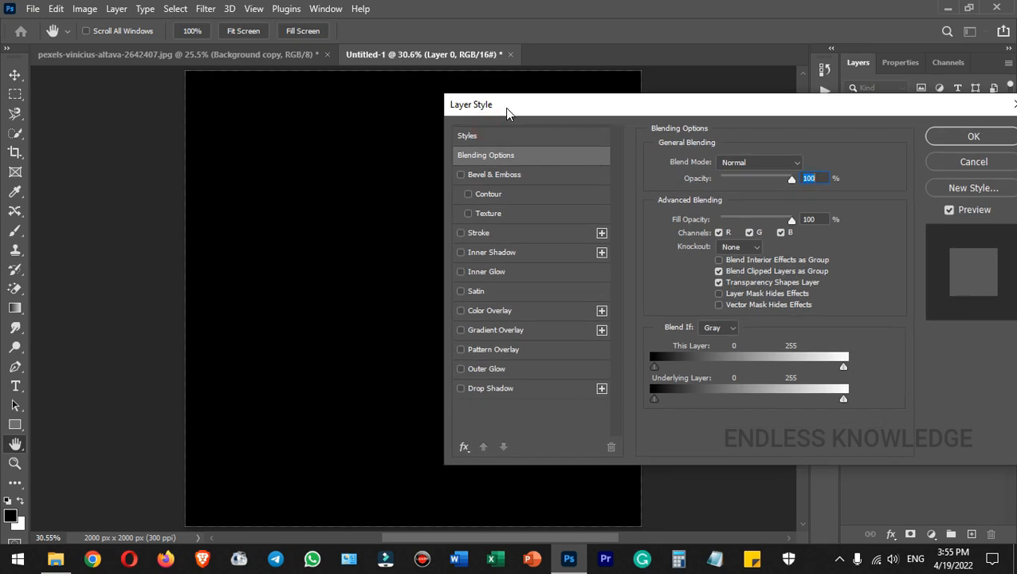
{"action": "left_click", "coordinate": [516, 330]}
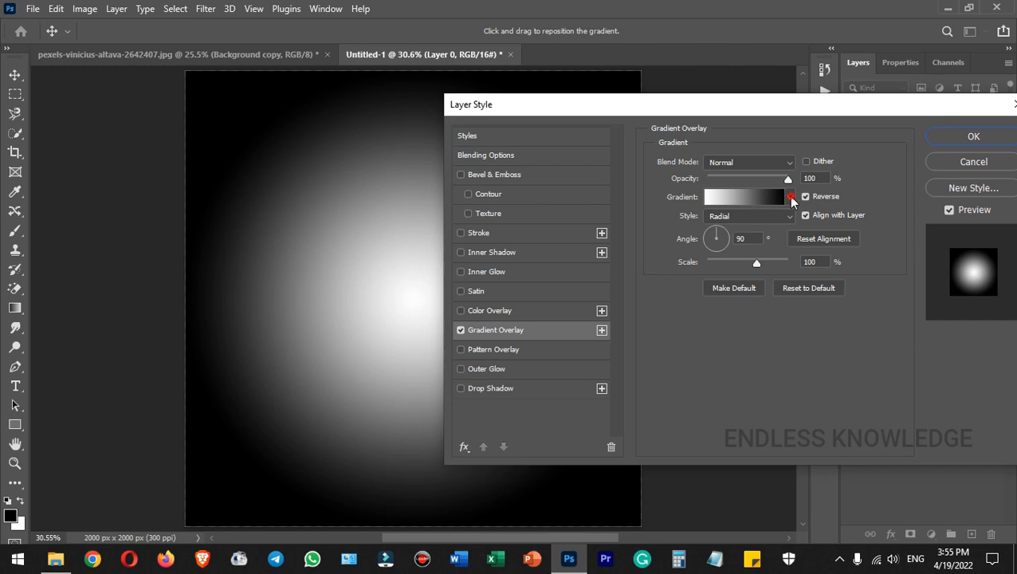
Apply a light gray preset from the Grays gradient group, keeping Reverse on.
{"action": "left_click", "coordinate": [790, 197]}
{"action": "left_click", "coordinate": [668, 249]}
{"action": "scroll", "coordinate": [683, 244], "scroll_direction": "down", "scroll_amount": 2}
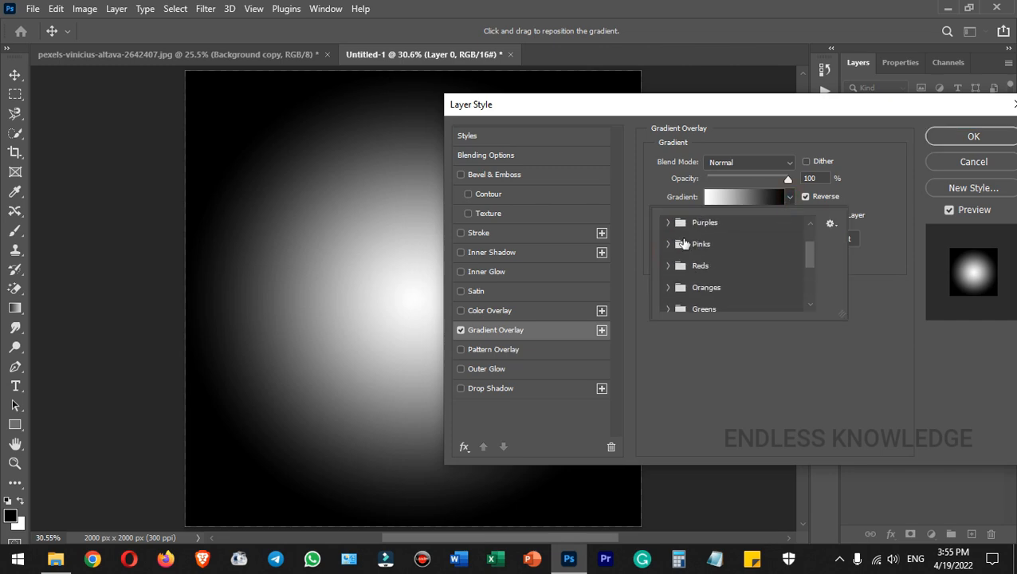
{"action": "scroll", "coordinate": [683, 244], "scroll_direction": "down", "scroll_amount": 3}
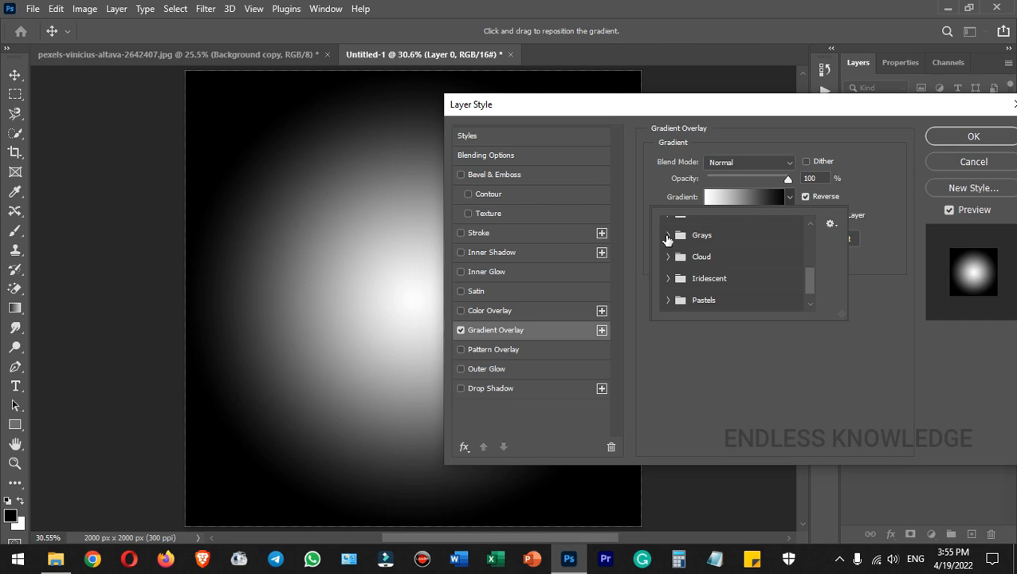
{"action": "left_click", "coordinate": [668, 235]}
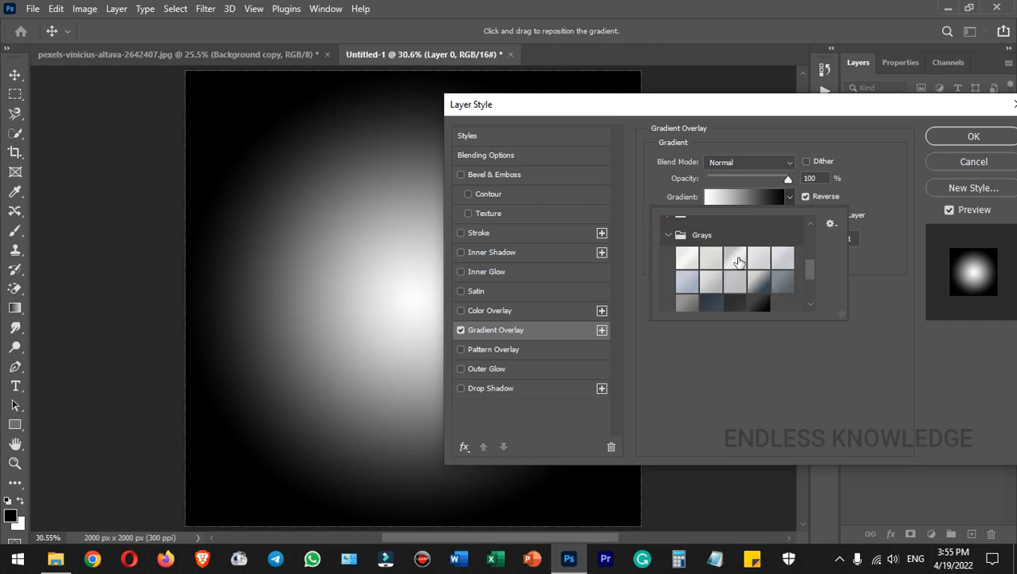
{"action": "left_click", "coordinate": [737, 260]}
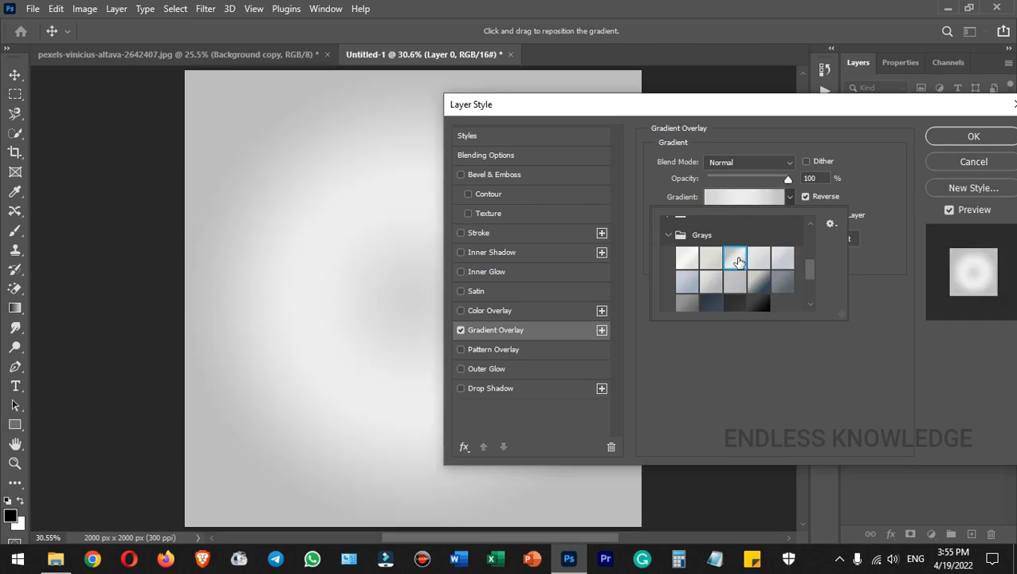
{"action": "left_click", "coordinate": [870, 196]}
{"action": "left_click", "coordinate": [810, 198]}
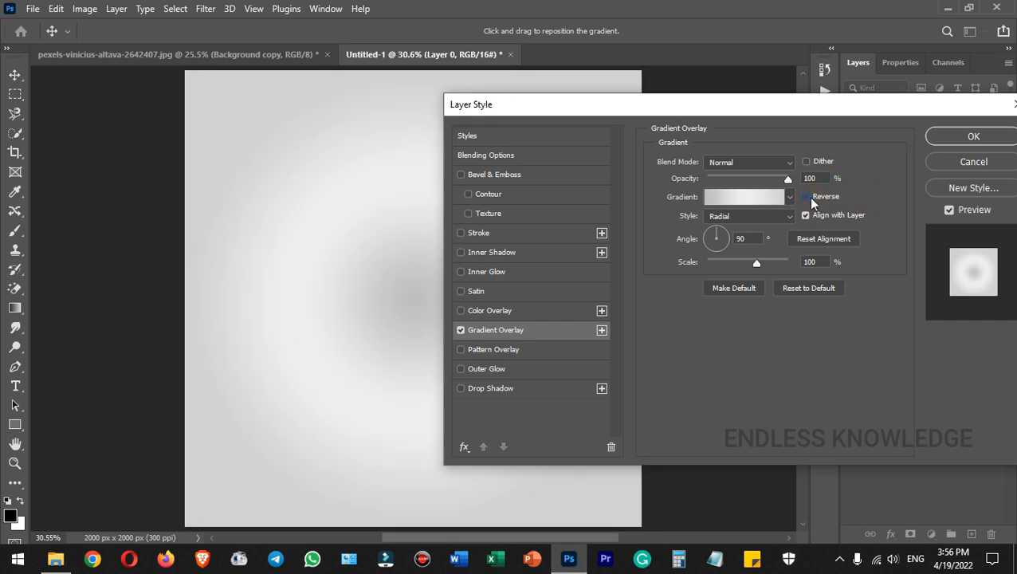
{"action": "left_click", "coordinate": [810, 198]}
Keep the gradient style Radial and confirm the overlay.
{"action": "left_click", "coordinate": [775, 218]}
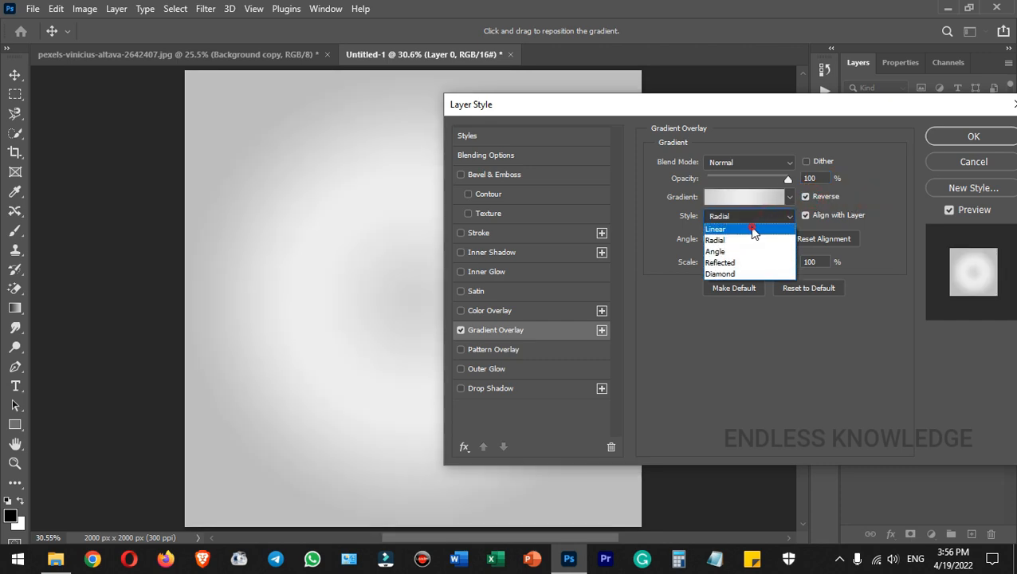
{"action": "left_click", "coordinate": [752, 230]}
{"action": "left_click", "coordinate": [751, 218]}
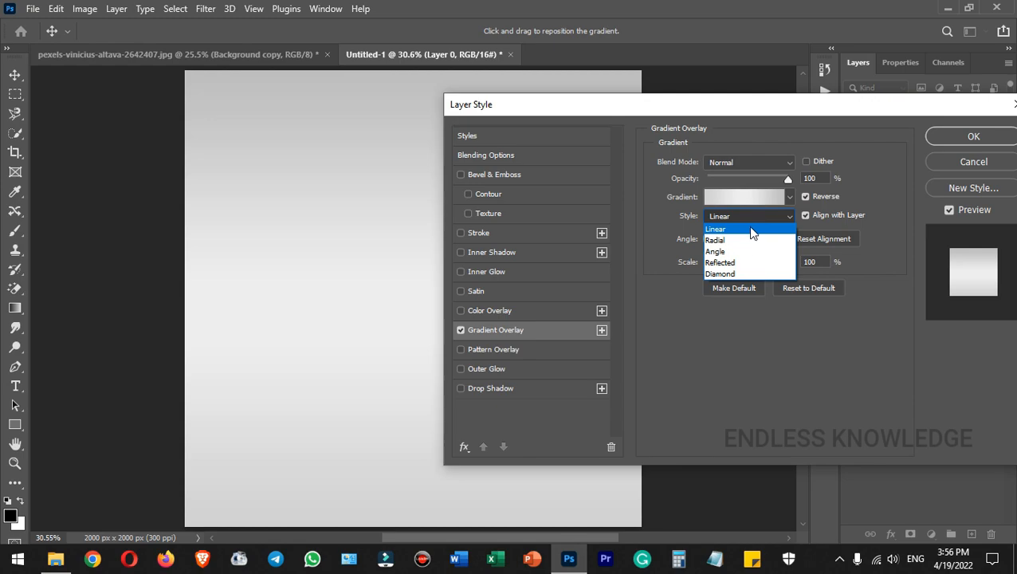
{"action": "left_click", "coordinate": [744, 241]}
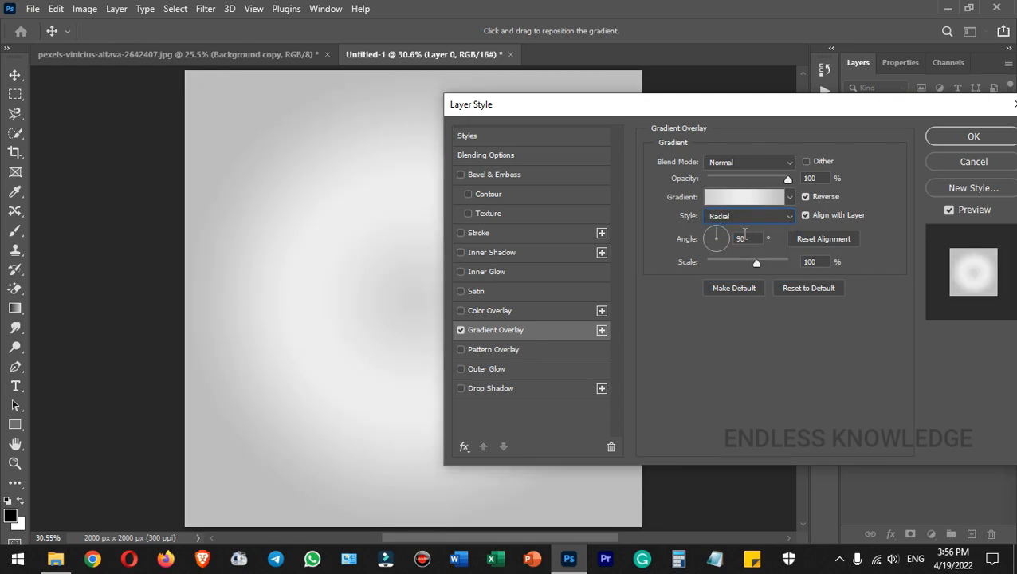
{"action": "left_click_drag", "start_coordinate": [766, 115], "coordinate": [682, 123]}
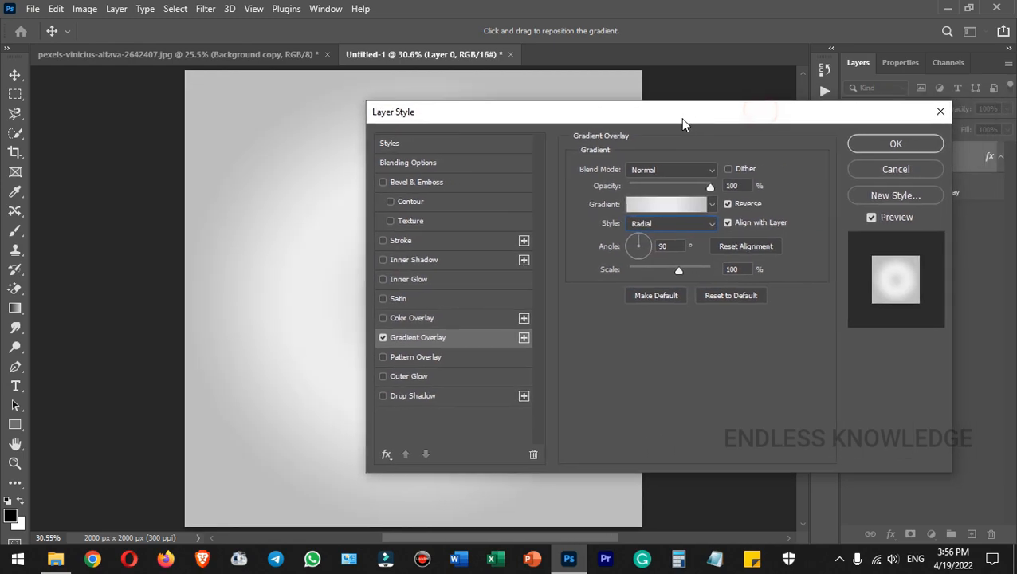
{"action": "left_click", "coordinate": [863, 143]}
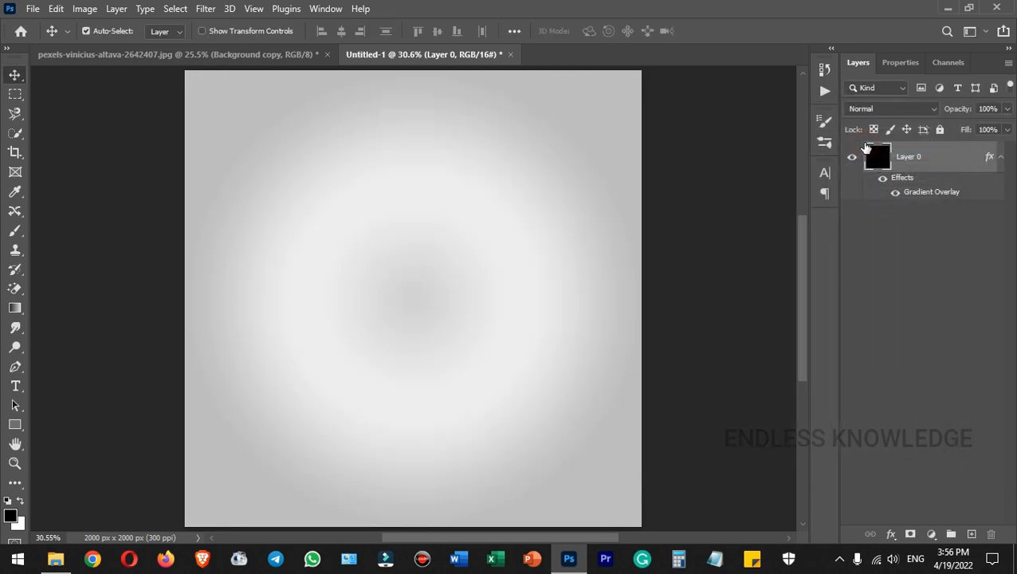
{"action": "left_click", "coordinate": [249, 53]}
Drag the Background copy cut-out into Untitled-1, accepting the bit-depth conversion.
{"action": "left_click_drag", "start_coordinate": [418, 285], "coordinate": [433, 67]}
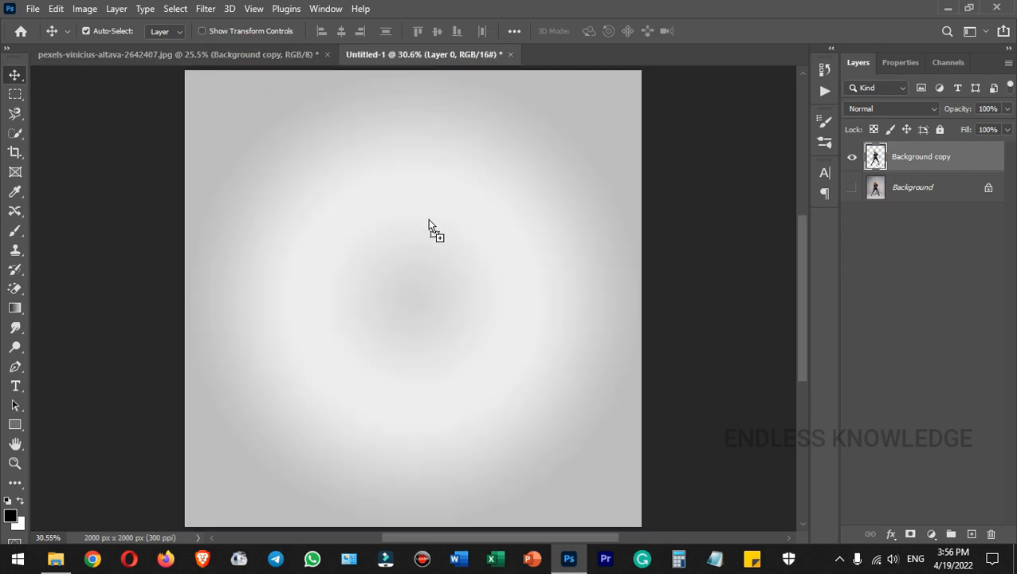
{"action": "left_click_drag", "start_coordinate": [428, 225], "coordinate": [413, 289]}
{"action": "left_click", "coordinate": [483, 230]}
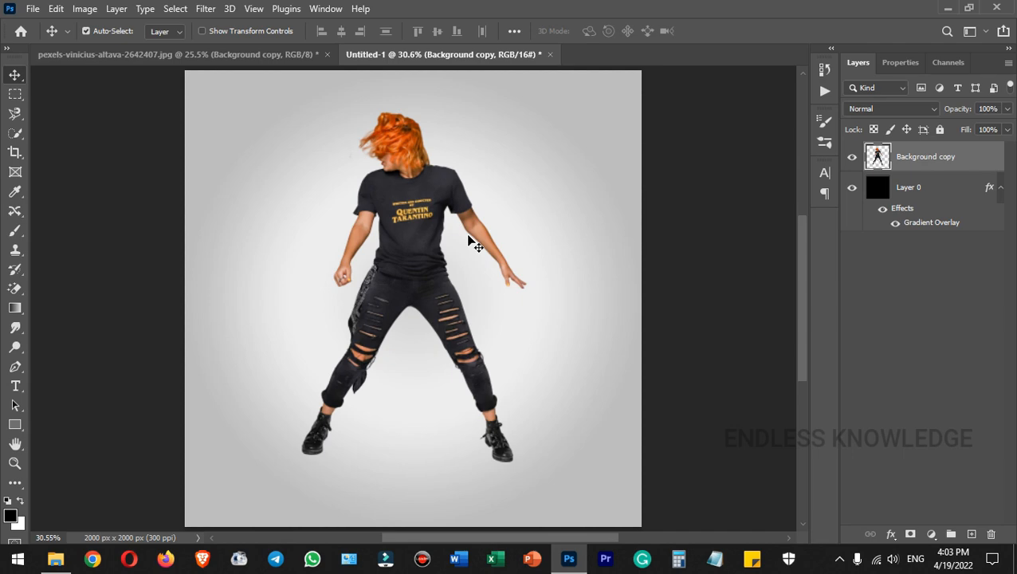
Marquee a thin strip from the woman's hair to the shirt text and copy it to Layer 1.
{"action": "left_click", "coordinate": [19, 96]}
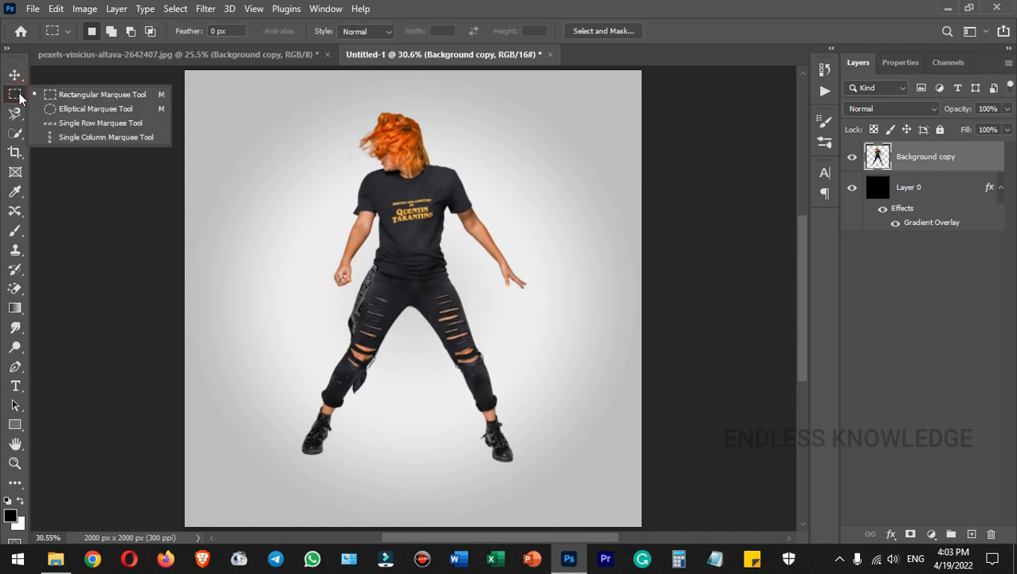
{"action": "left_click", "coordinate": [101, 96]}
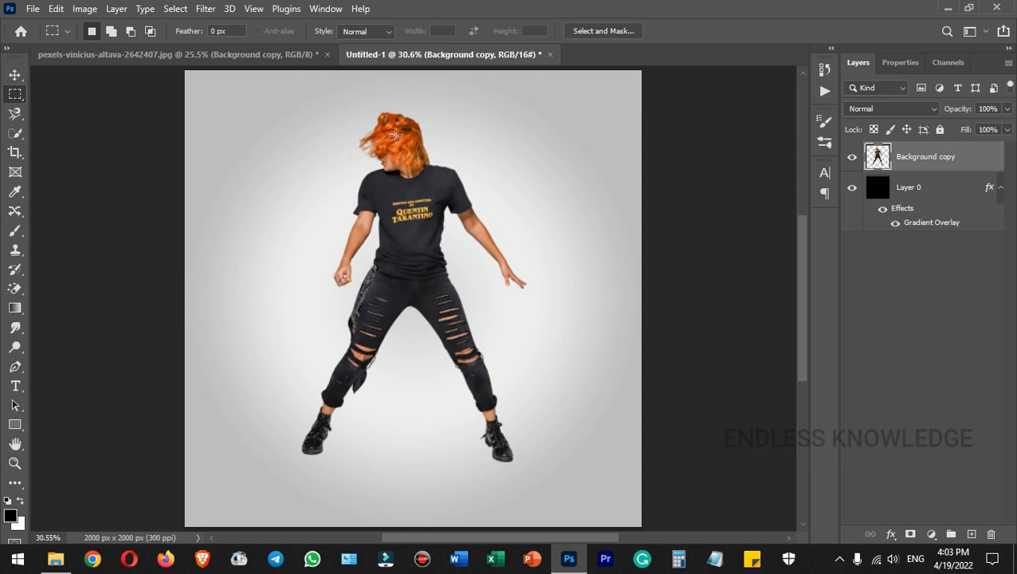
{"action": "key", "text": "ctrl+plus"}
{"action": "key", "text": "ctrl+plus"}
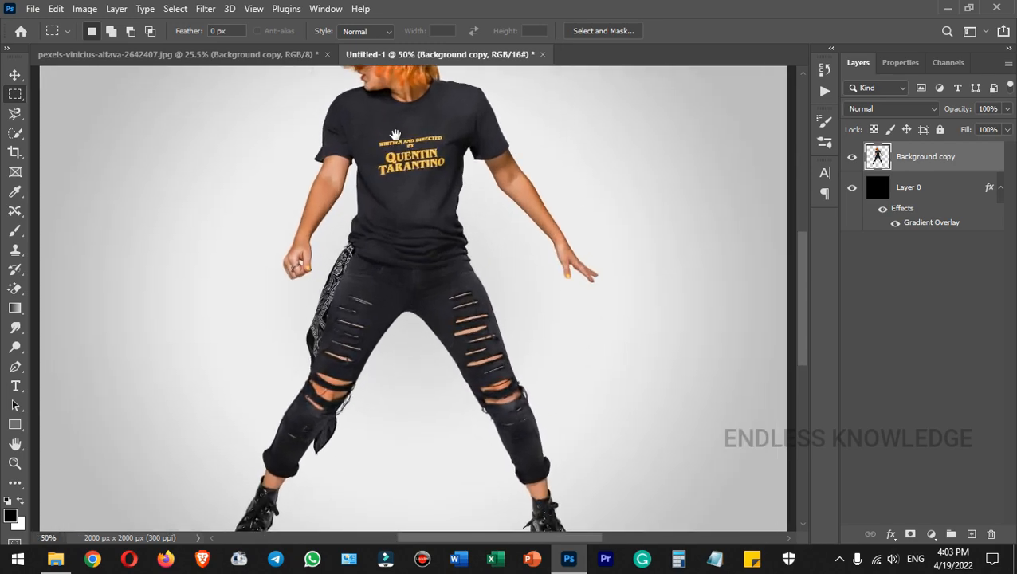
{"action": "left_click_drag", "start_coordinate": [419, 118], "coordinate": [406, 263]}
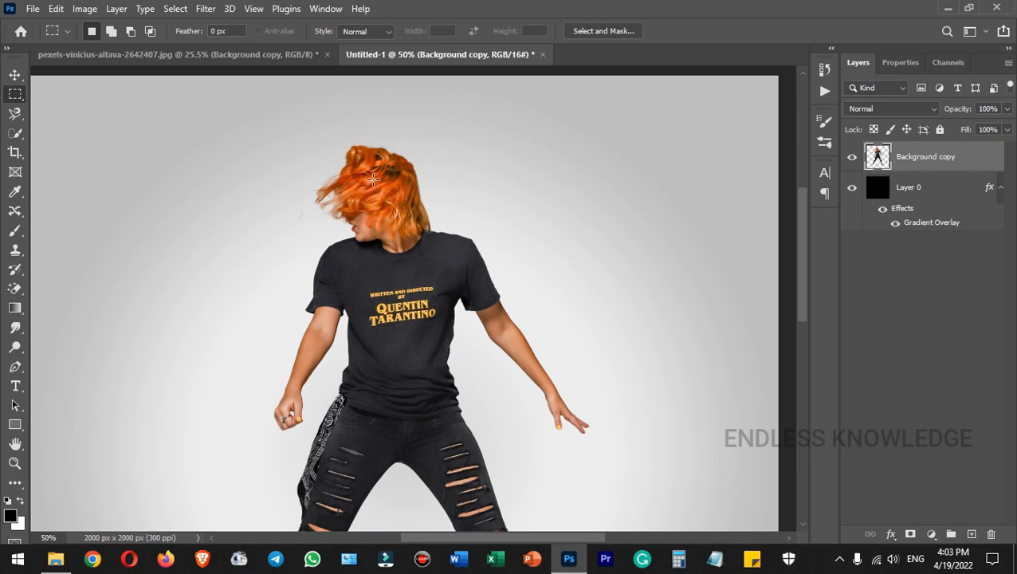
{"action": "left_click_drag", "start_coordinate": [376, 177], "coordinate": [387, 326]}
{"action": "key", "text": "ctrl+j"}
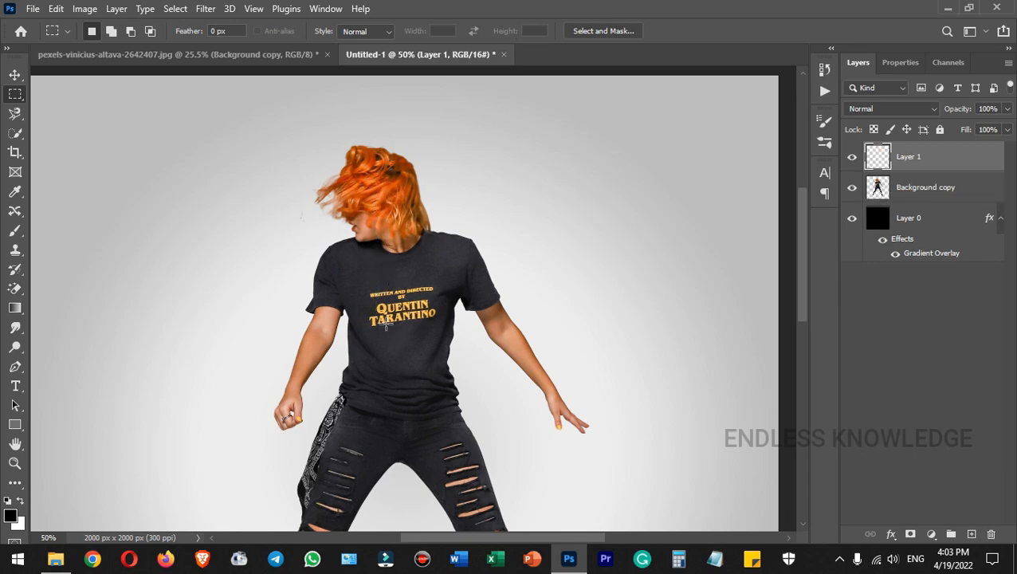
{"action": "scroll", "coordinate": [386, 323], "scroll_direction": "down", "scroll_amount": 3}
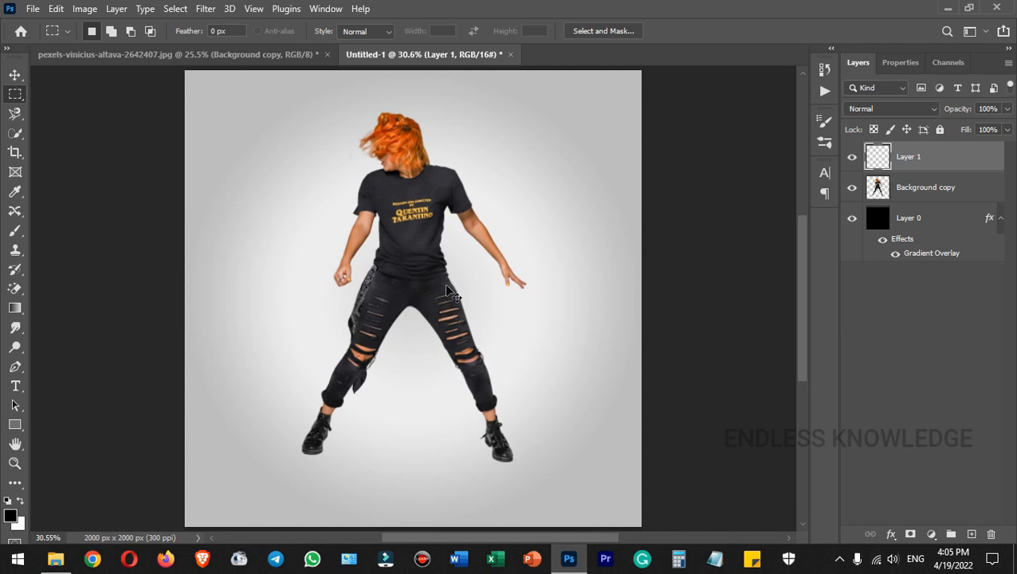
Free-transform Layer 1's strip outward so it spans the full canvas width.
{"action": "key", "text": "ctrl+t"}
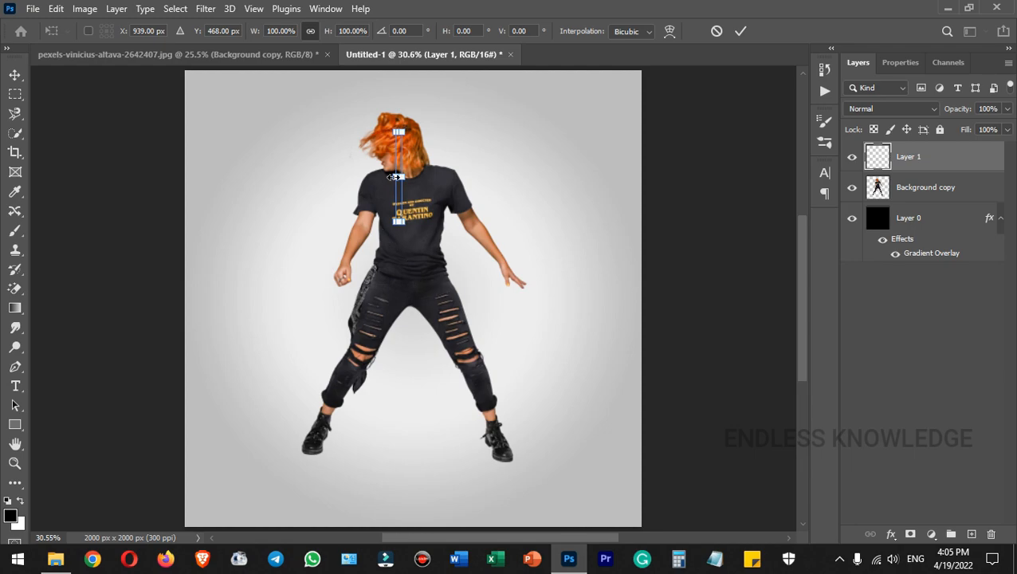
{"action": "left_click_drag", "start_coordinate": [403, 175], "coordinate": [713, 192]}
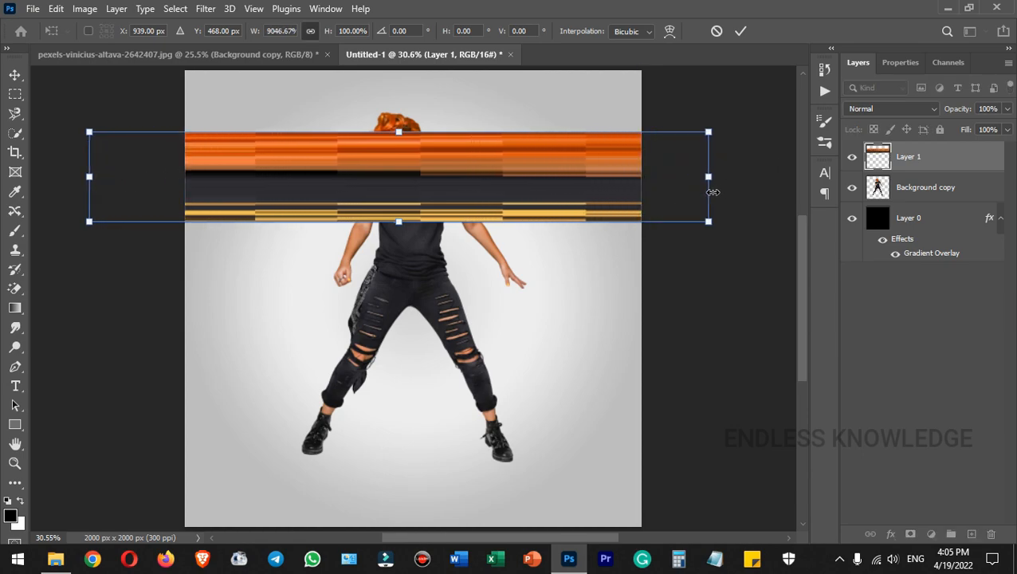
{"action": "left_click", "coordinate": [741, 31]}
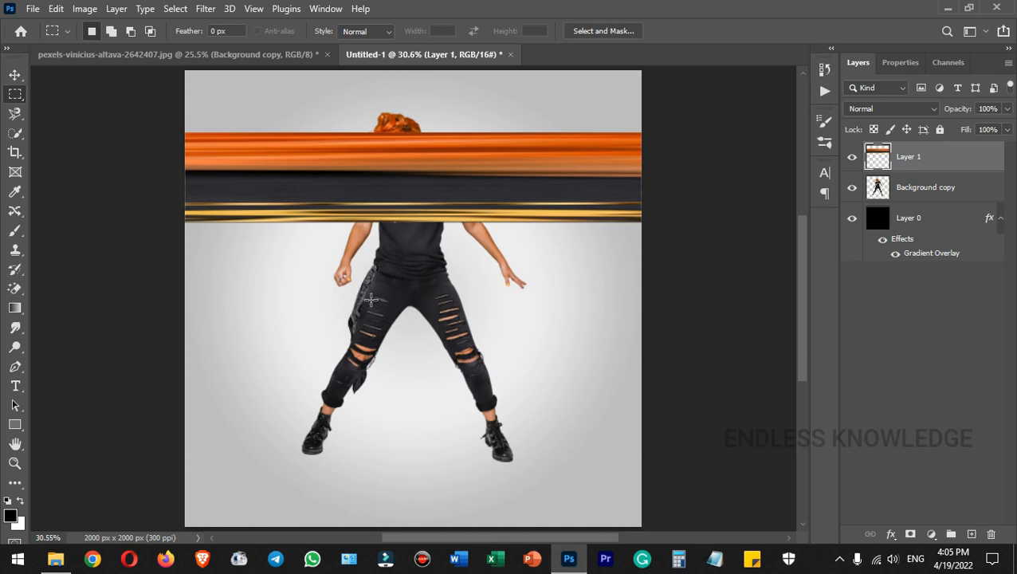
{"action": "left_click", "coordinate": [966, 194]}
Copy a thin vertical strip of the bandana onto a new Layer 2.
{"action": "key", "text": "ctrl+plus"}
{"action": "key", "text": "ctrl+plus"}
{"action": "key", "text": "ctrl+plus"}
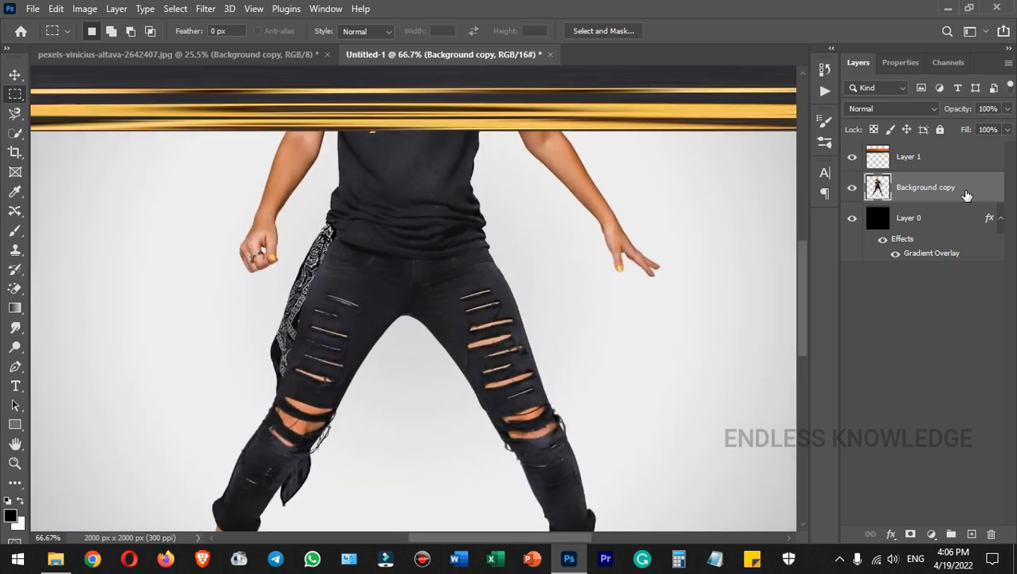
{"action": "left_click_drag", "start_coordinate": [365, 342], "coordinate": [412, 312]}
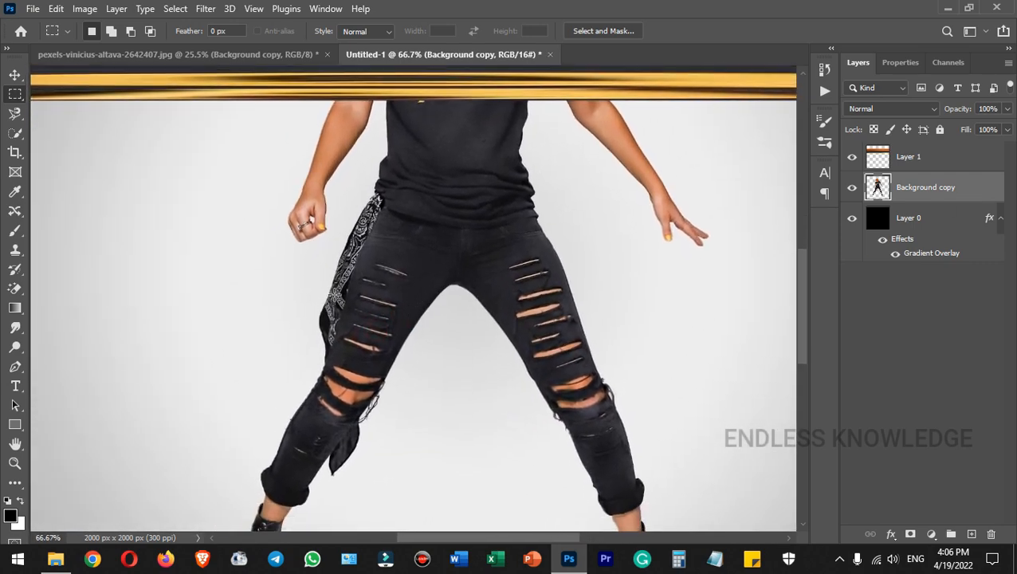
{"action": "left_click_drag", "start_coordinate": [332, 294], "coordinate": [338, 371]}
{"action": "key", "text": "ctrl+j"}
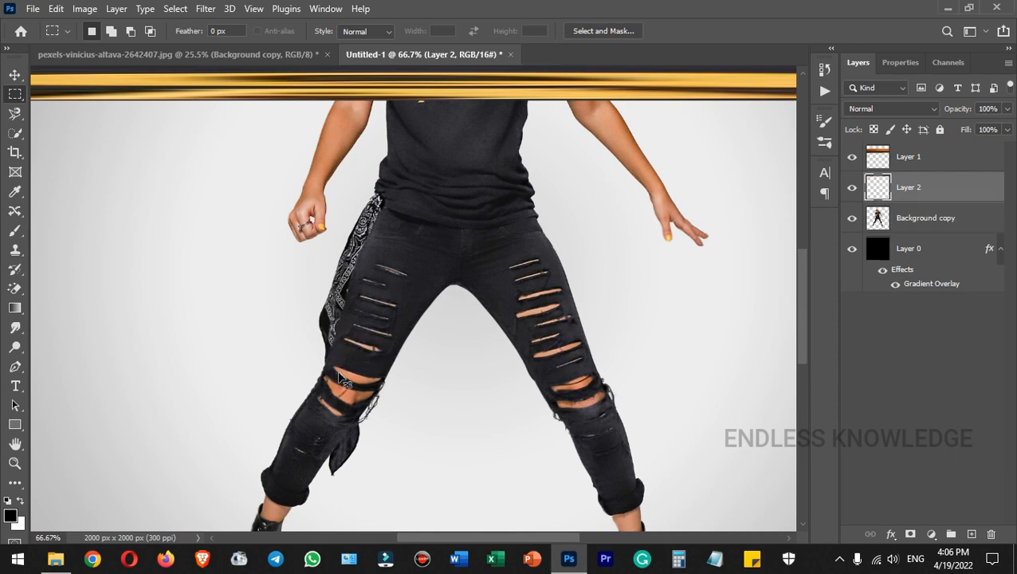
{"action": "scroll", "coordinate": [338, 378], "scroll_direction": "down", "scroll_amount": 4}
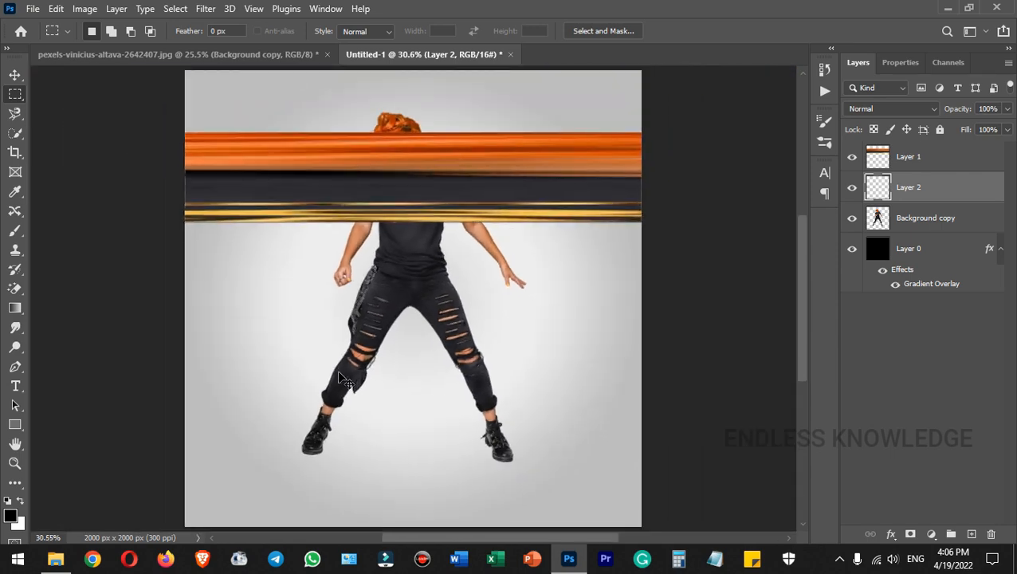
Stretch the bandana strip into a canvas-wide bar with Free Transform.
{"action": "key", "text": "ctrl+t"}
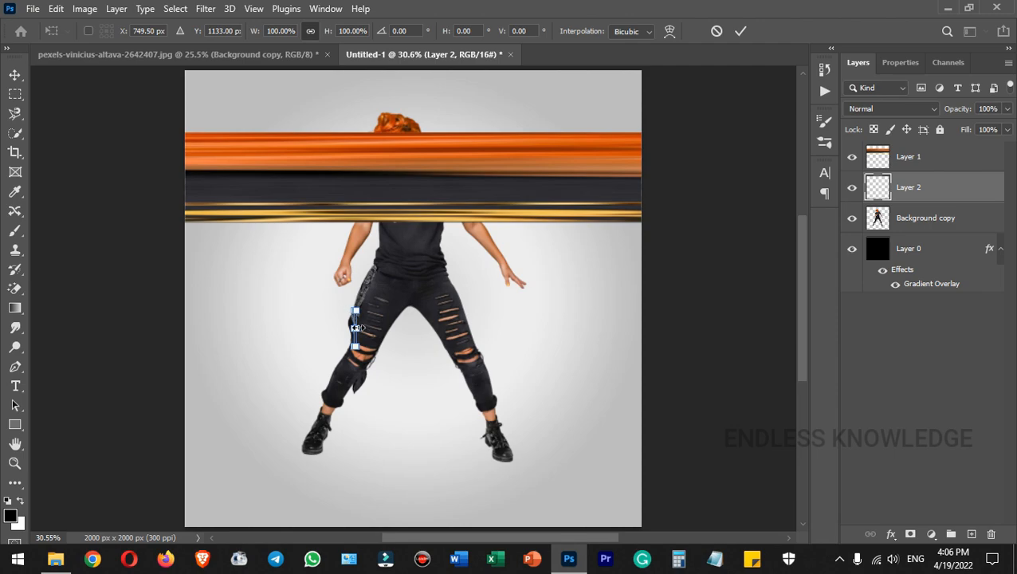
{"action": "left_click_drag", "start_coordinate": [358, 327], "coordinate": [676, 328]}
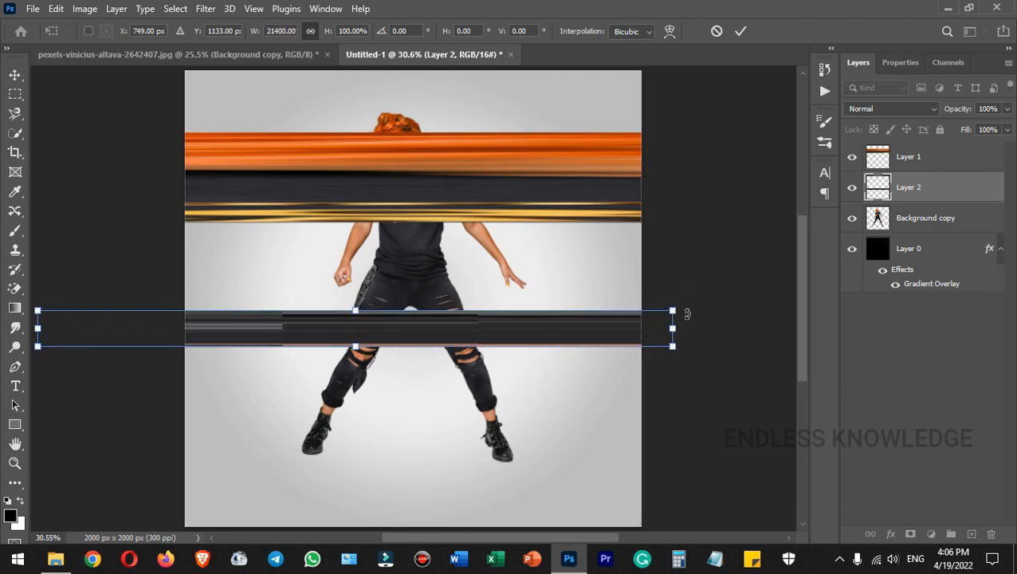
{"action": "left_click", "coordinate": [741, 31]}
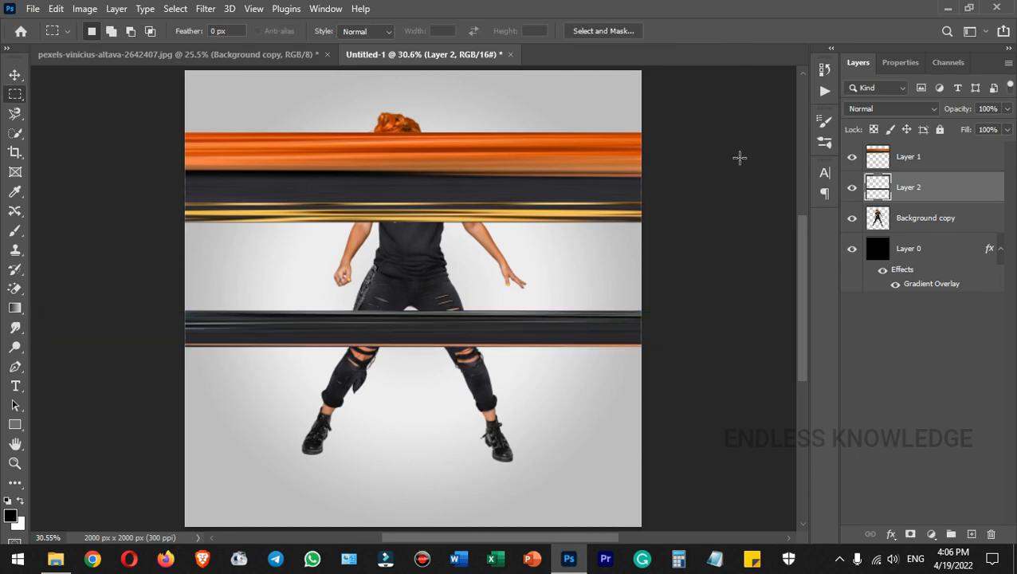
{"action": "left_click", "coordinate": [14, 74]}
Turn off View > Snap and move Layer 2's dark band above the orange band.
{"action": "left_click_drag", "start_coordinate": [471, 328], "coordinate": [471, 254]}
{"action": "left_click", "coordinate": [254, 9]}
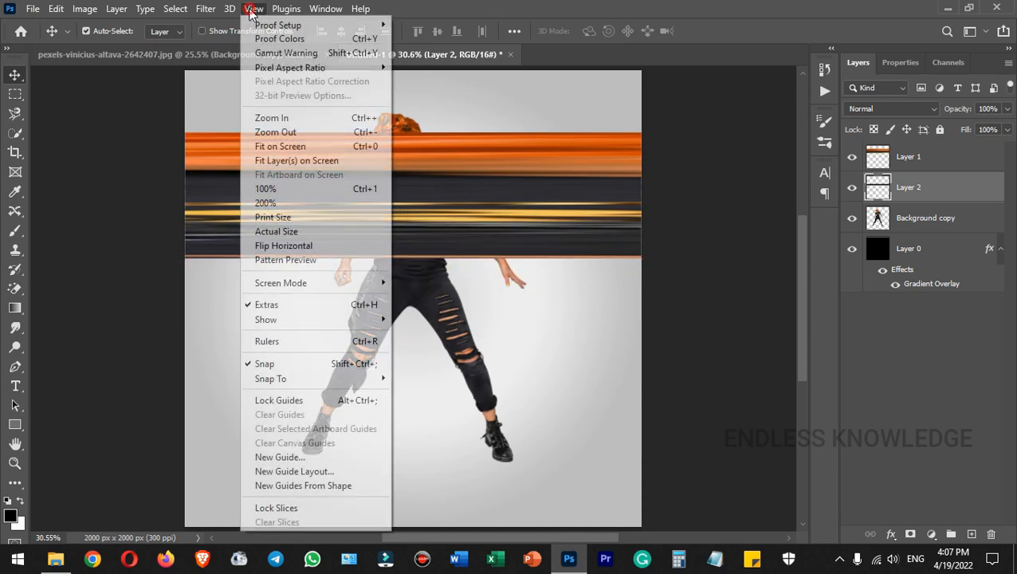
{"action": "left_click", "coordinate": [287, 364]}
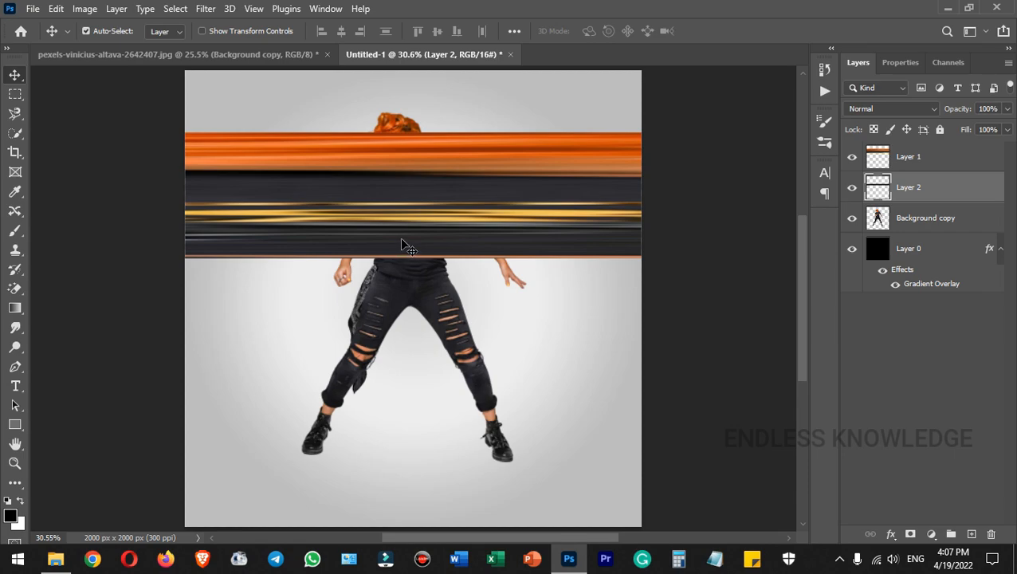
{"action": "left_click_drag", "start_coordinate": [404, 241], "coordinate": [411, 114]}
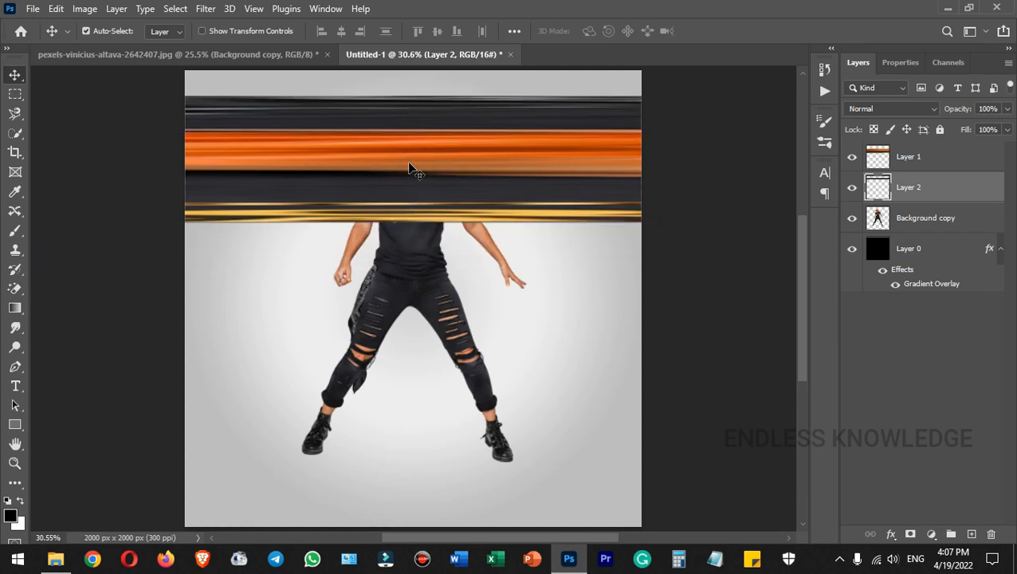
{"action": "left_click", "coordinate": [414, 164]}
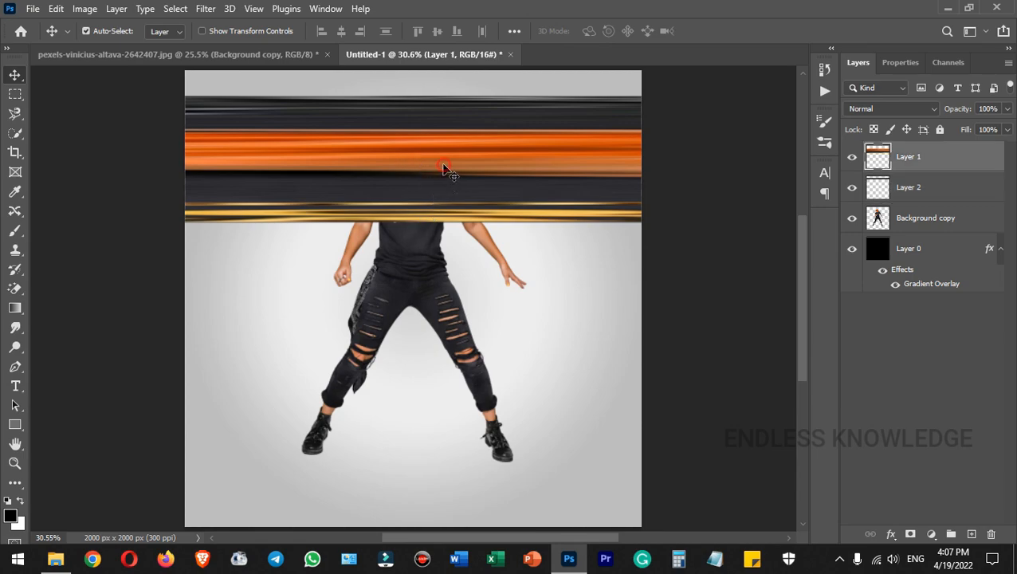
Try flipping the Layer 1 band vertically, cancel it, then select Layer 2 and Layer 1 together.
{"action": "key", "text": "ctrl"}
{"action": "key", "text": "ctrl+t"}
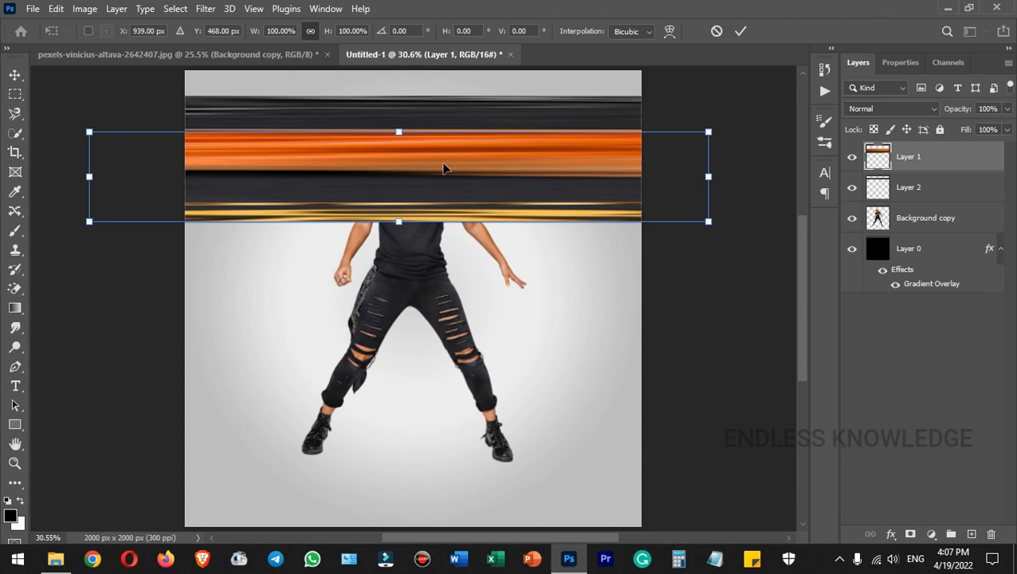
{"action": "right_click", "coordinate": [444, 168]}
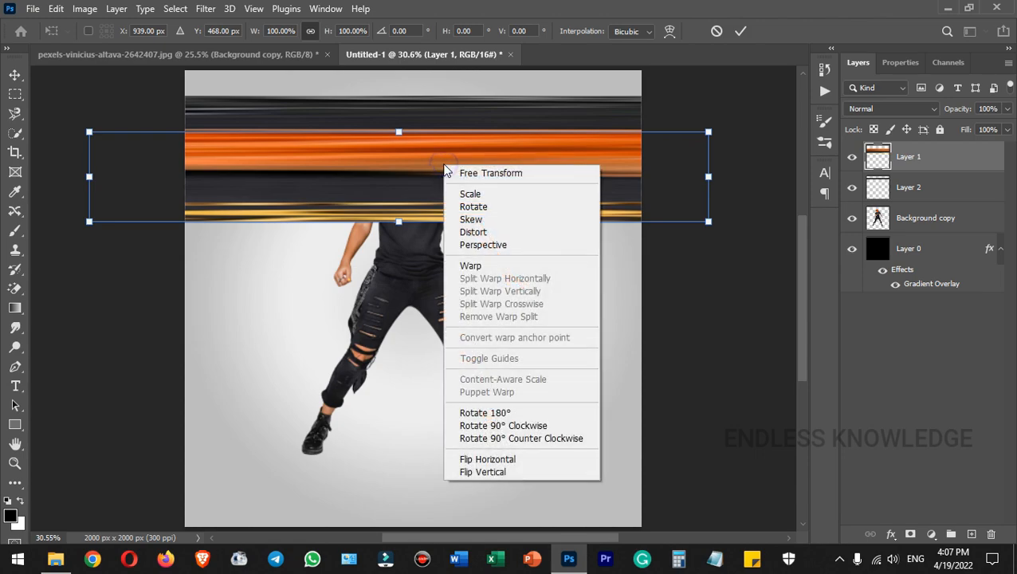
{"action": "left_click", "coordinate": [513, 476]}
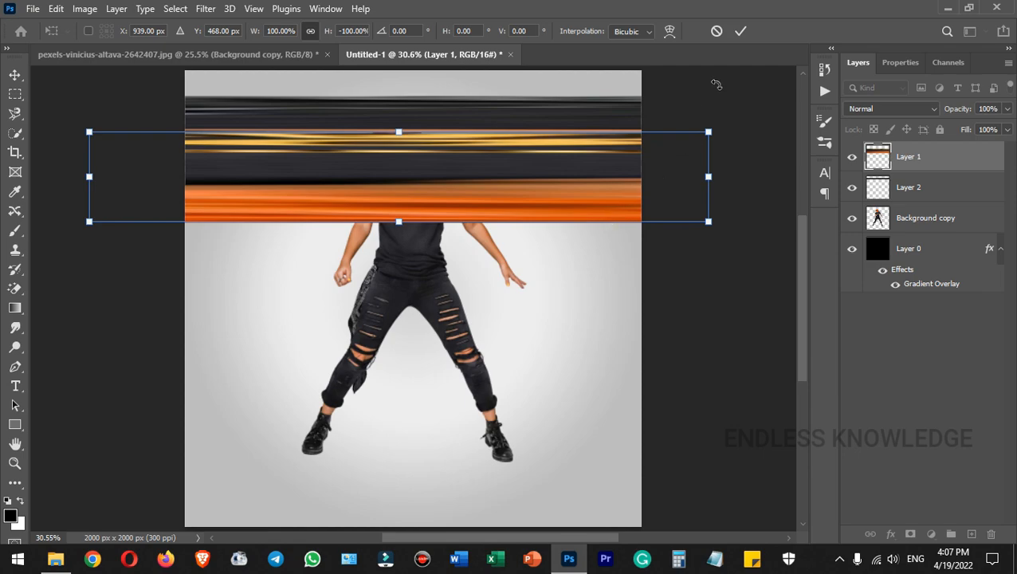
{"action": "left_click", "coordinate": [717, 32]}
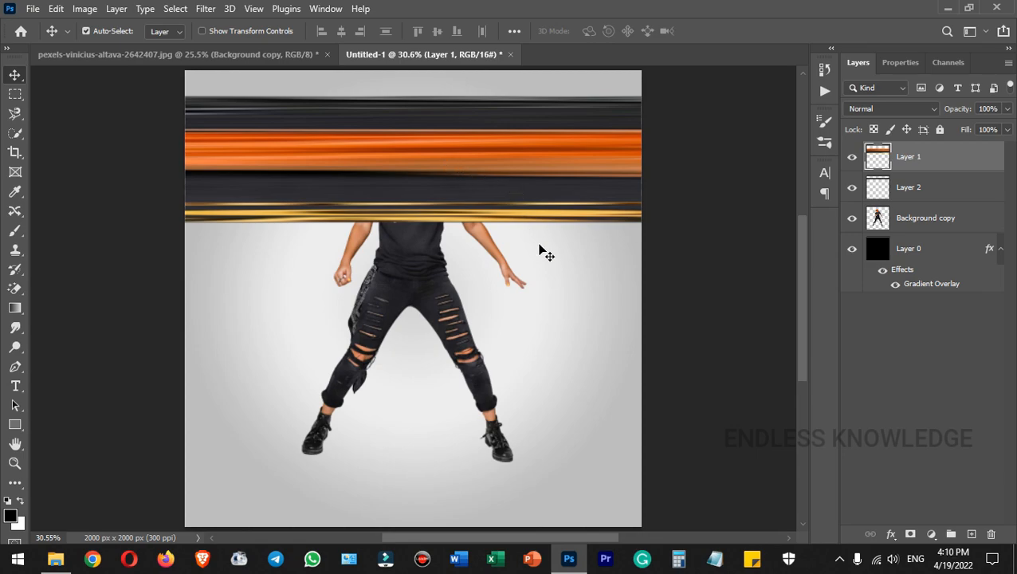
{"action": "left_click", "coordinate": [956, 188]}
{"action": "left_click", "coordinate": [950, 162], "text": "shift"}
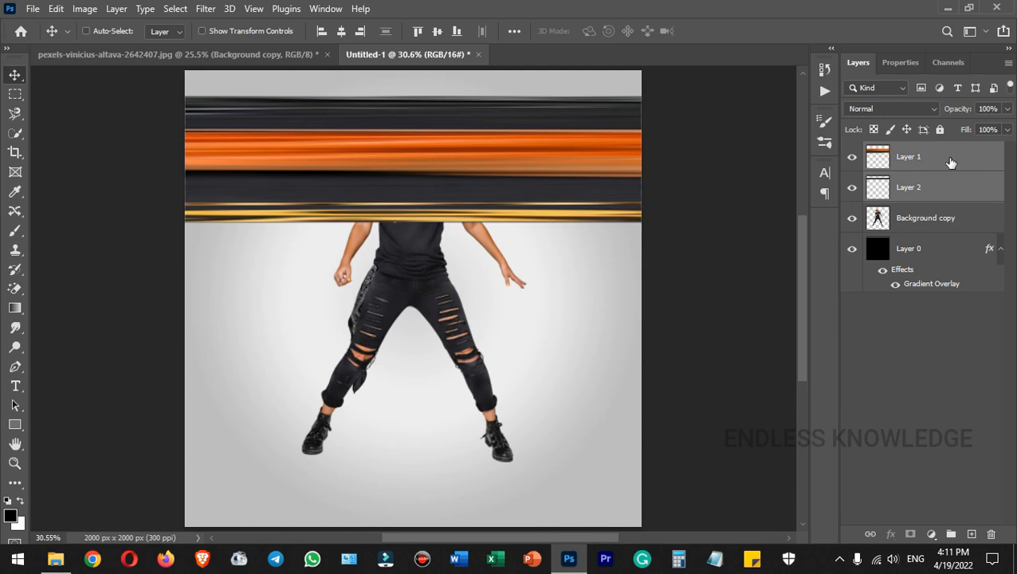
Merge the stripe layers with Ctrl+E and drag the band up and down over the woman.
{"action": "key", "text": "ctrl+e"}
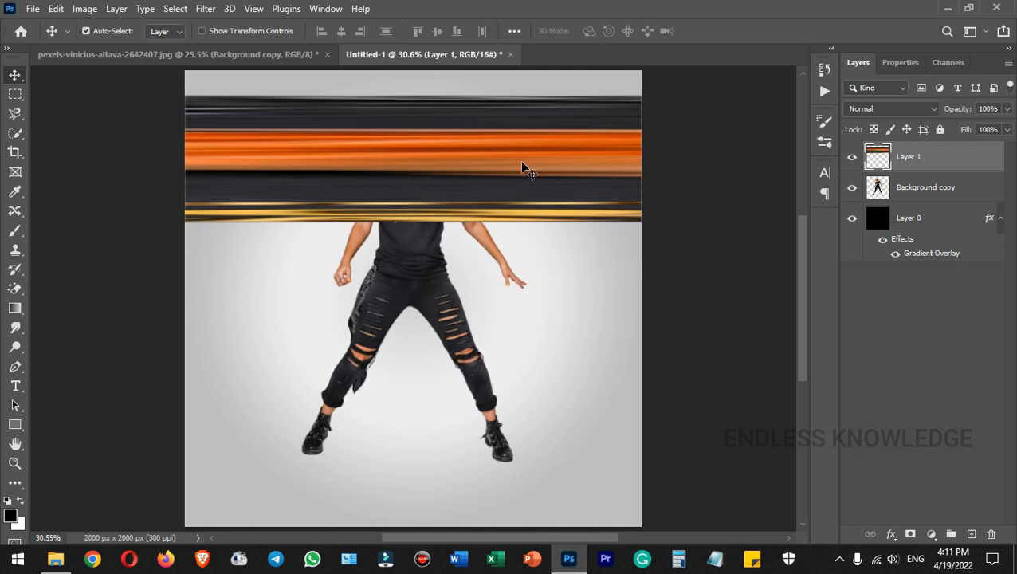
{"action": "left_click_drag", "start_coordinate": [520, 165], "coordinate": [522, 148]}
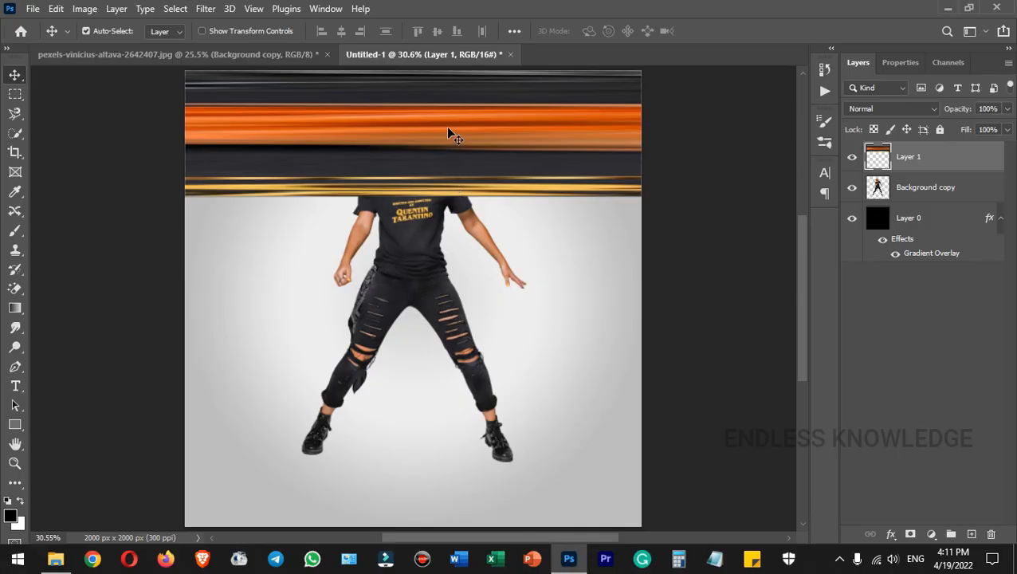
{"action": "left_click_drag", "start_coordinate": [446, 128], "coordinate": [445, 240]}
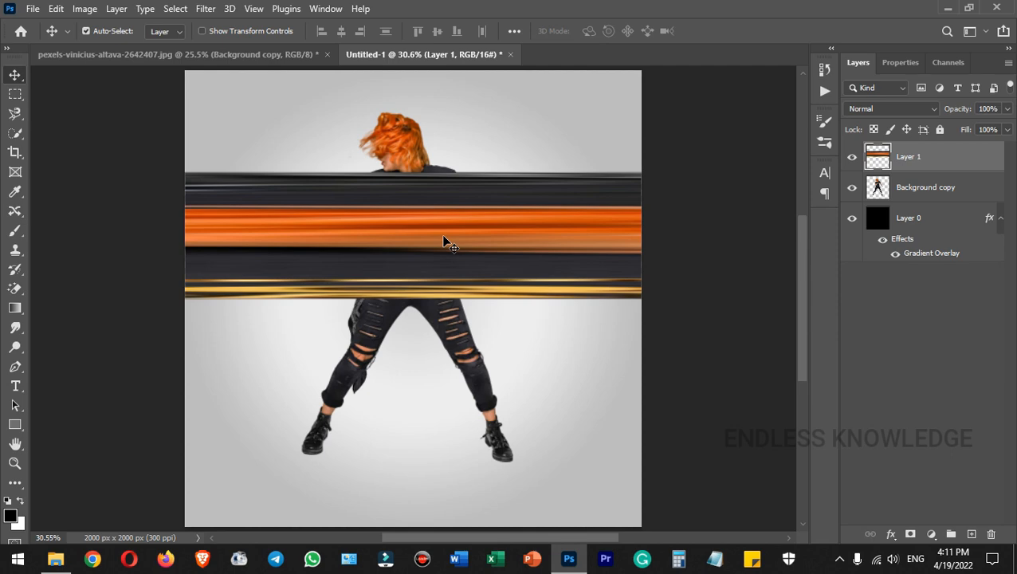
{"action": "left_click_drag", "start_coordinate": [444, 241], "coordinate": [451, 141]}
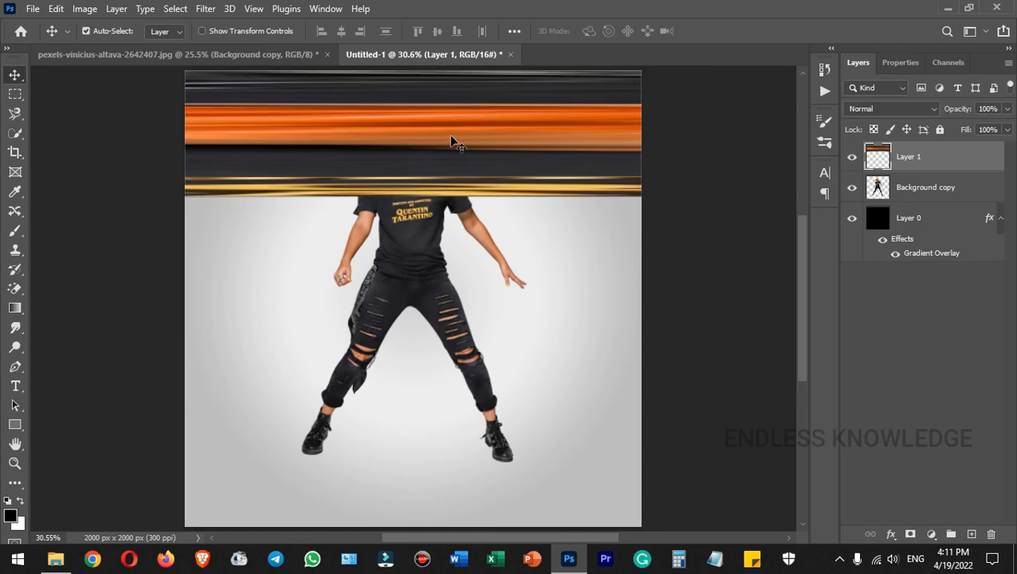
Set the band at the canvas top, crop to a full-canvas selection, and commit a transform.
{"action": "mouse_move", "coordinate": [451, 137]}
{"action": "left_mouse_down"}
{"action": "mouse_move", "coordinate": [455, 166]}
{"action": "mouse_move", "coordinate": [451, 127]}
{"action": "left_mouse_up"}
{"action": "key", "text": "ctrl"}
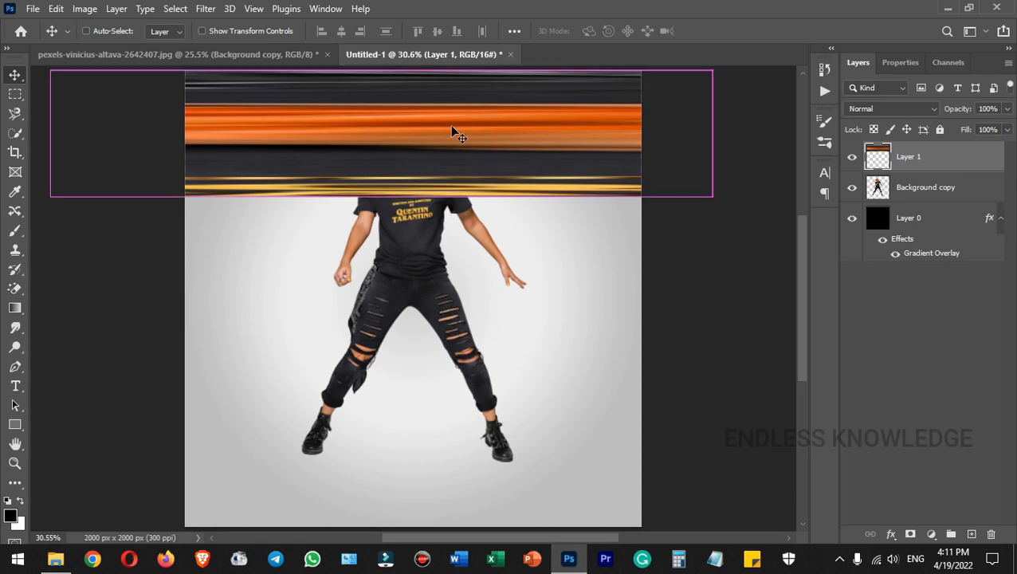
{"action": "key", "text": "ctrl+a"}
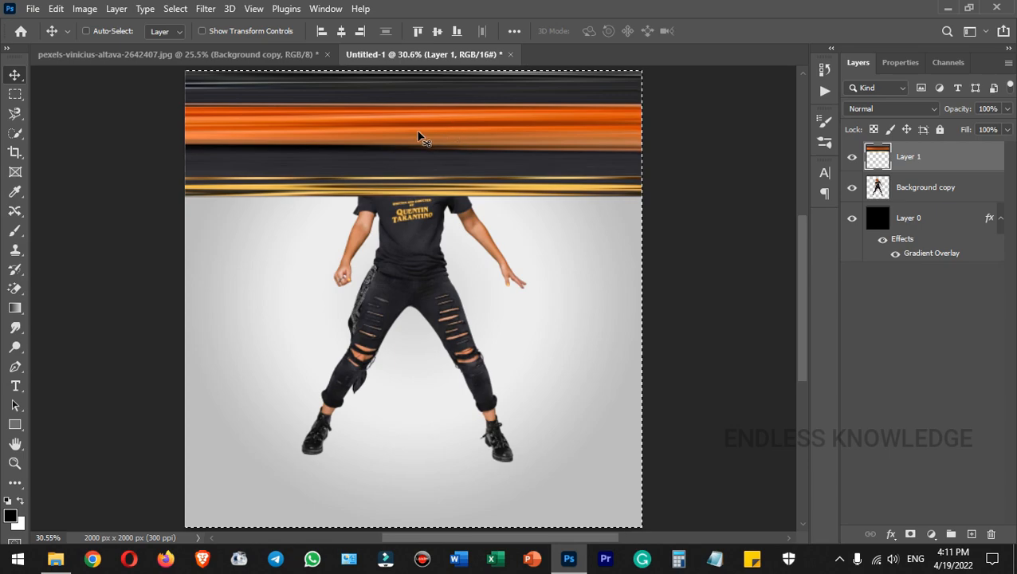
{"action": "left_click", "coordinate": [85, 9]}
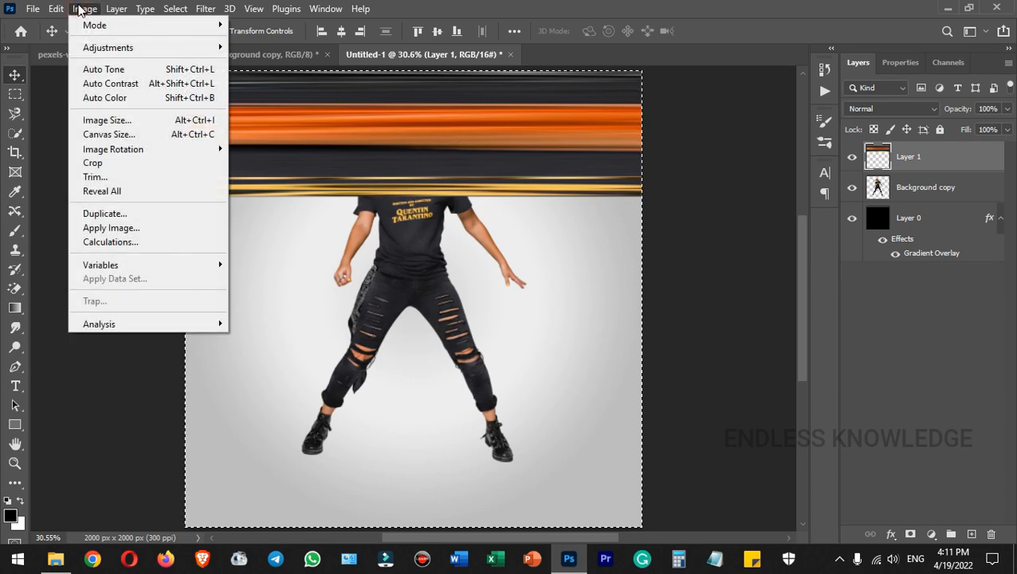
{"action": "left_click", "coordinate": [109, 162]}
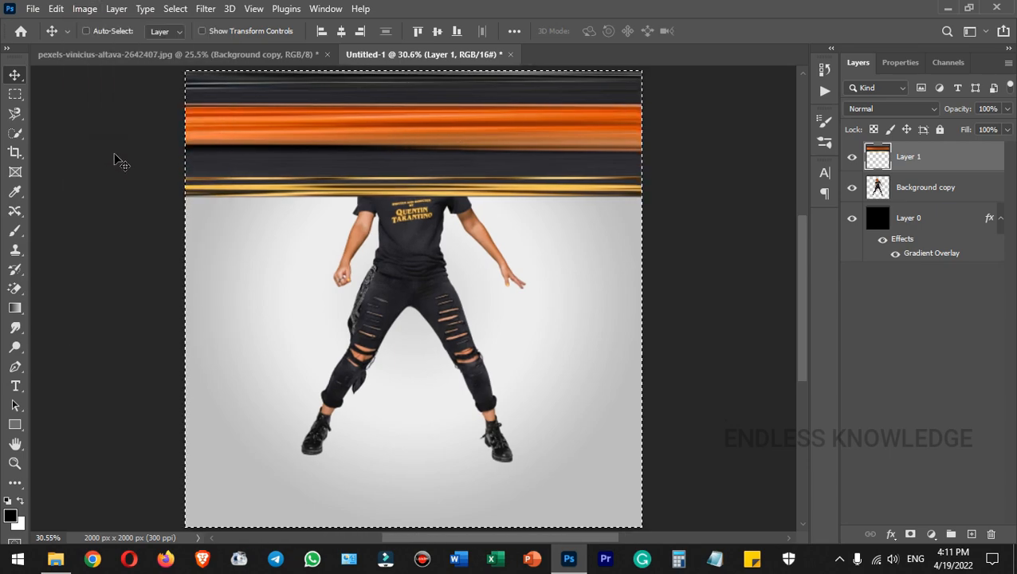
{"action": "key", "text": "ctrl+d"}
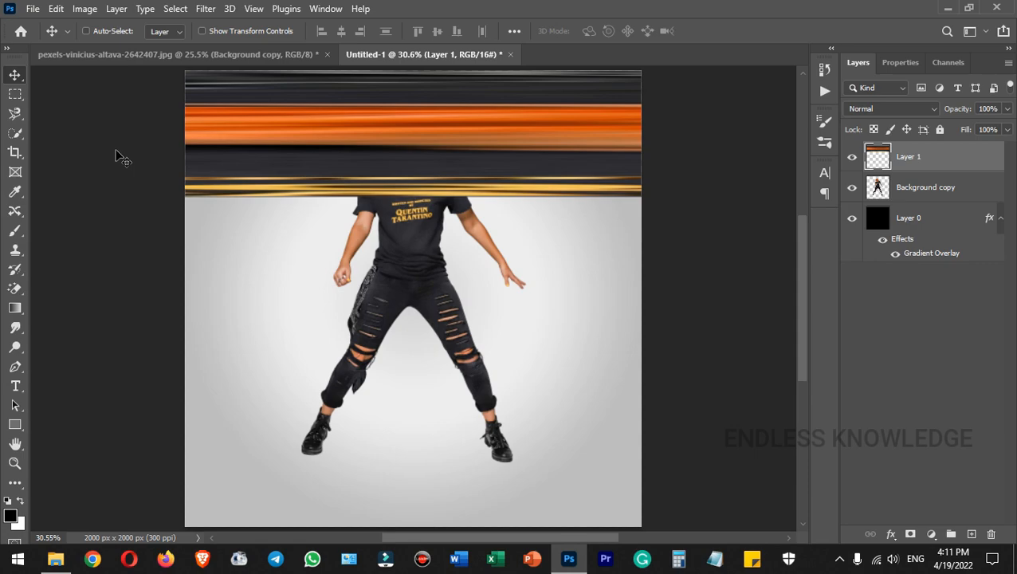
{"action": "key", "text": "ctrl+t"}
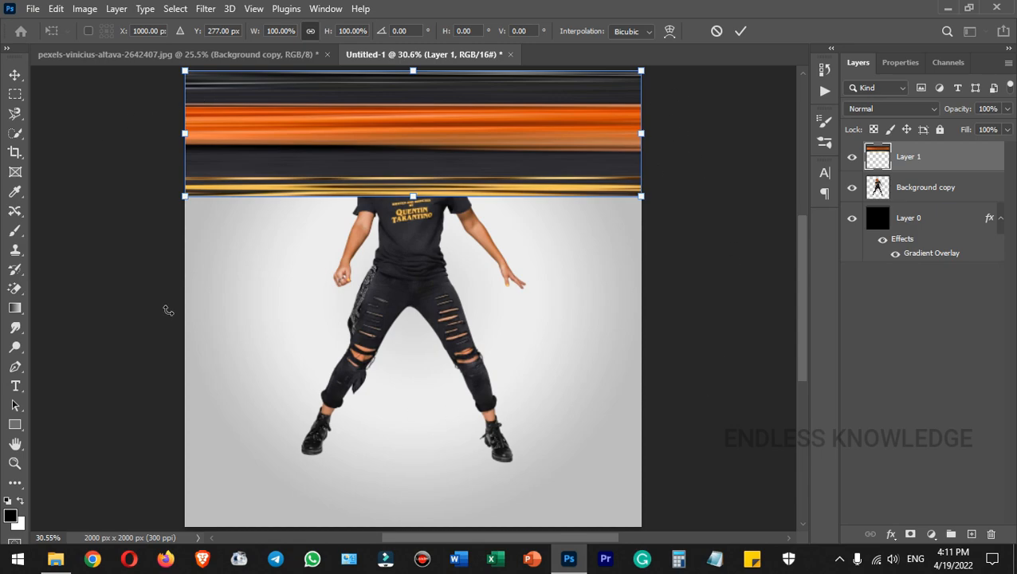
{"action": "left_click", "coordinate": [741, 31]}
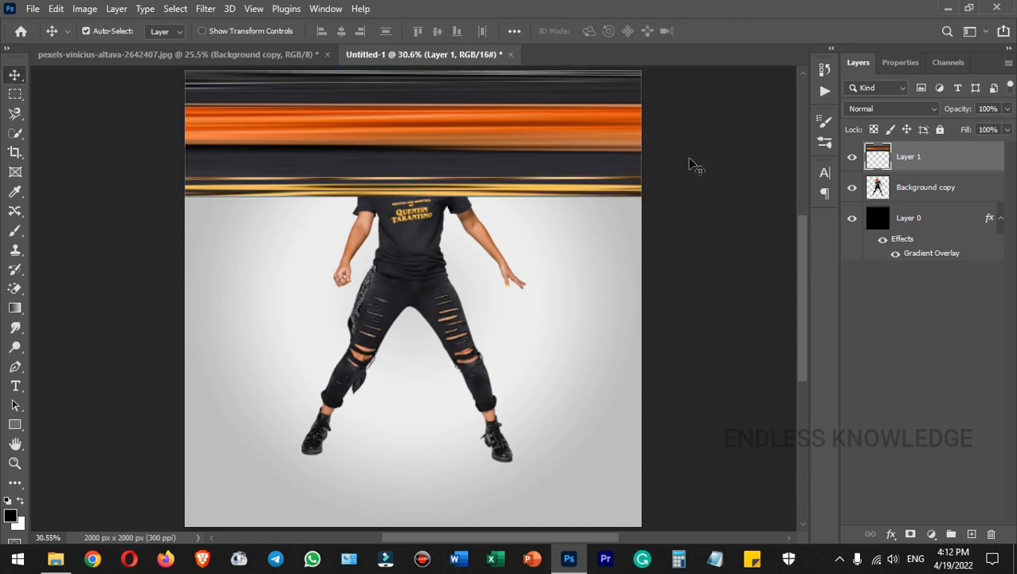
Bend the band into a disc with Polar Coordinates set to Rectangular to Polar.
{"action": "left_click", "coordinate": [206, 9]}
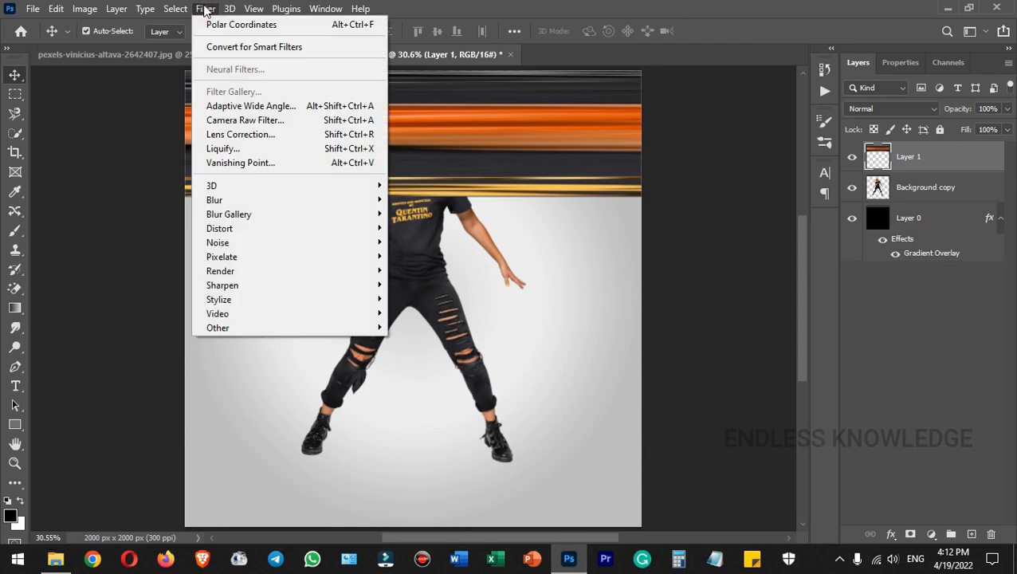
{"action": "mouse_move", "coordinate": [248, 233]}
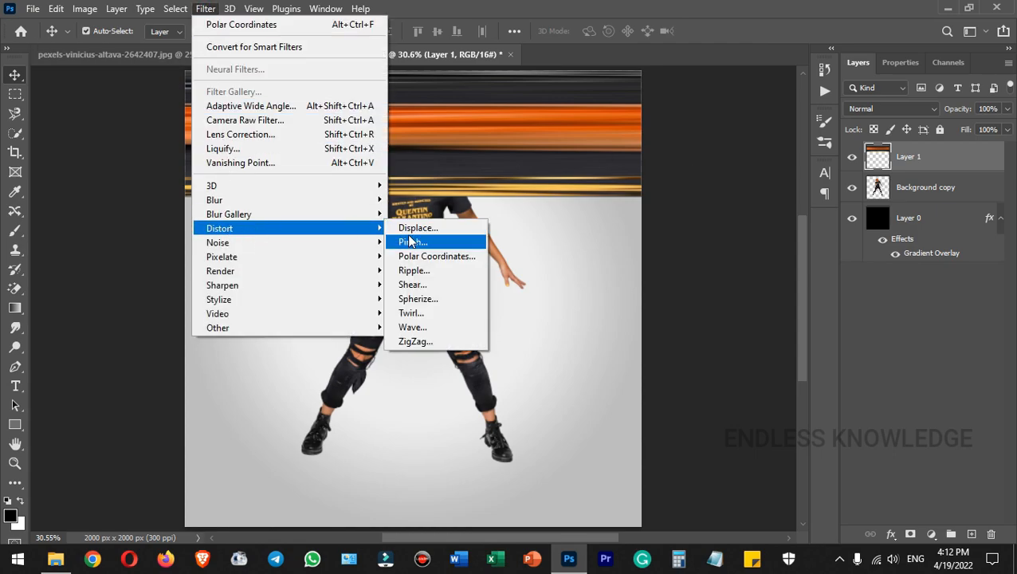
{"action": "left_click", "coordinate": [424, 255]}
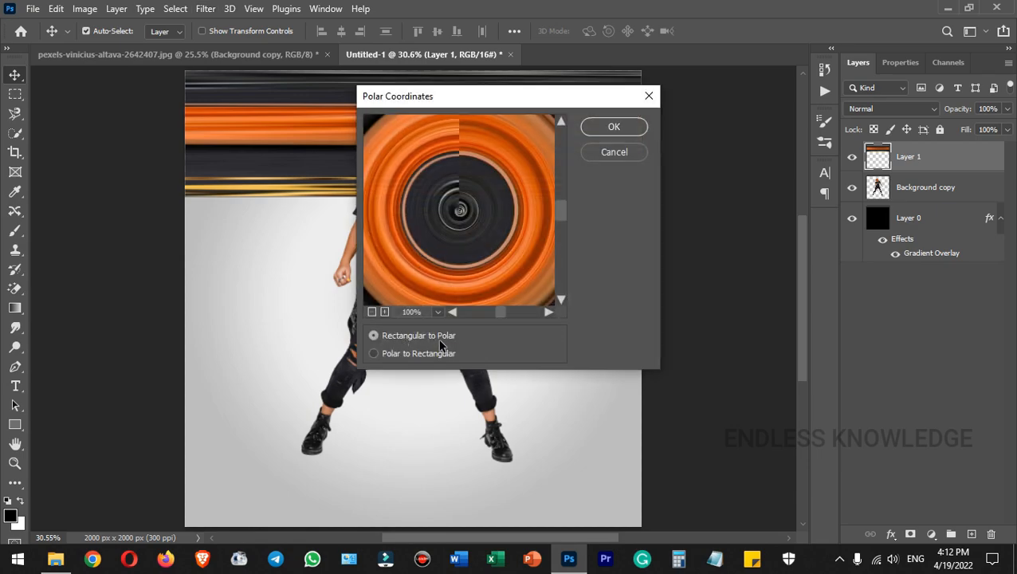
{"action": "left_click", "coordinate": [614, 127]}
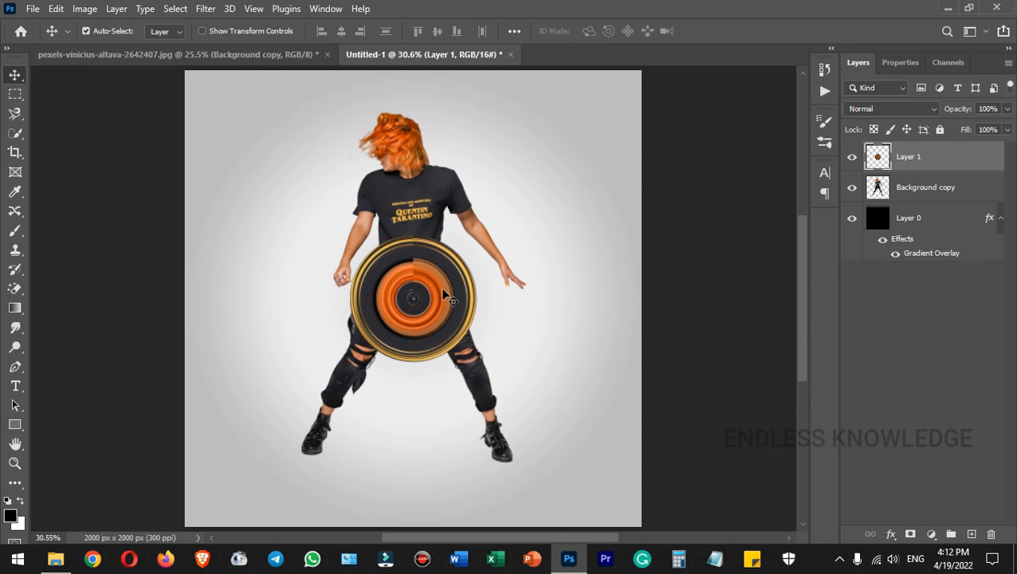
Move the disc layer below the woman and enlarge it to about 282%.
{"action": "left_click_drag", "start_coordinate": [968, 158], "coordinate": [965, 194]}
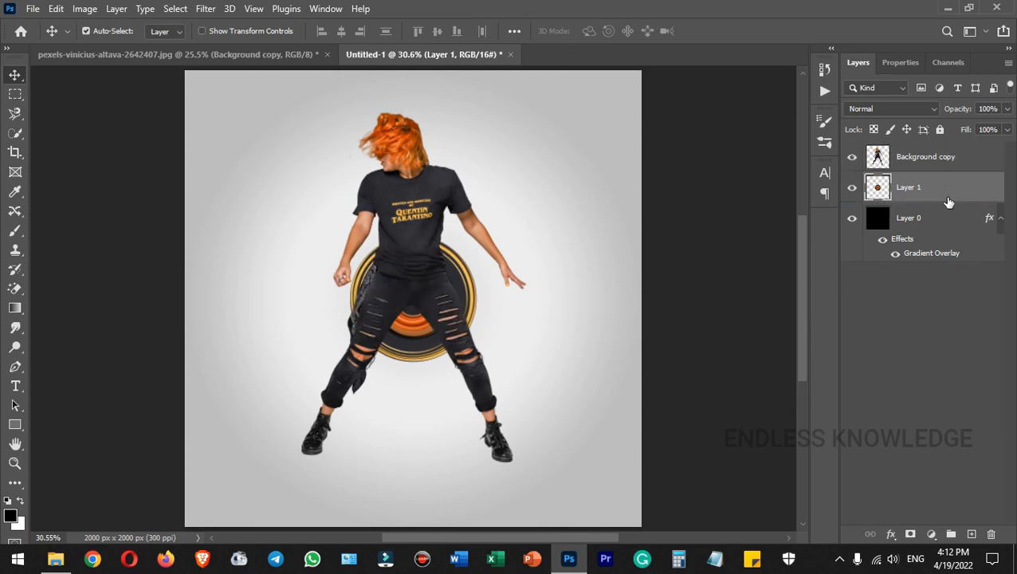
{"action": "key", "text": "ctrl+t"}
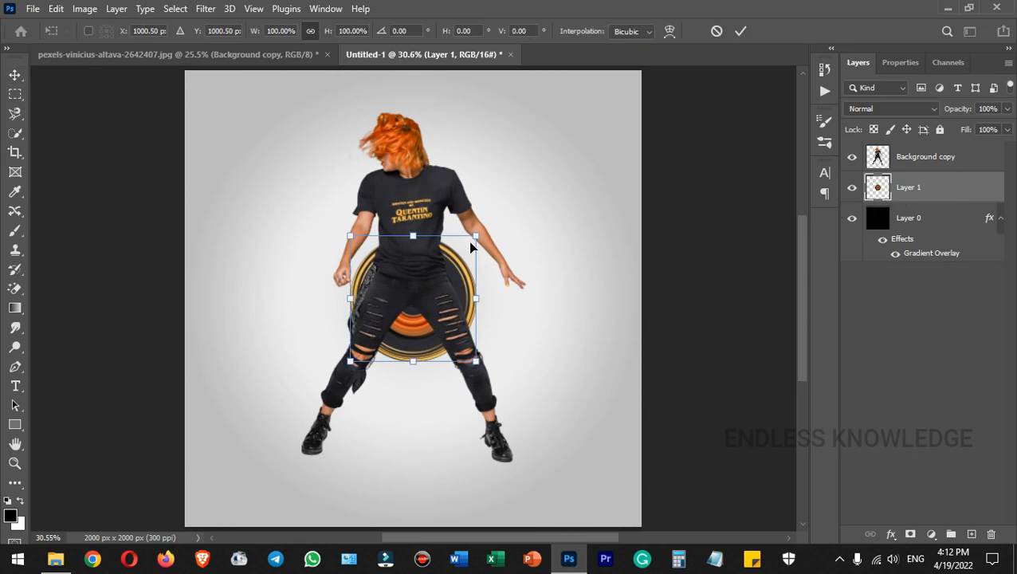
{"action": "left_click_drag", "start_coordinate": [474, 235], "coordinate": [632, 133]}
{"action": "left_click", "coordinate": [740, 31]}
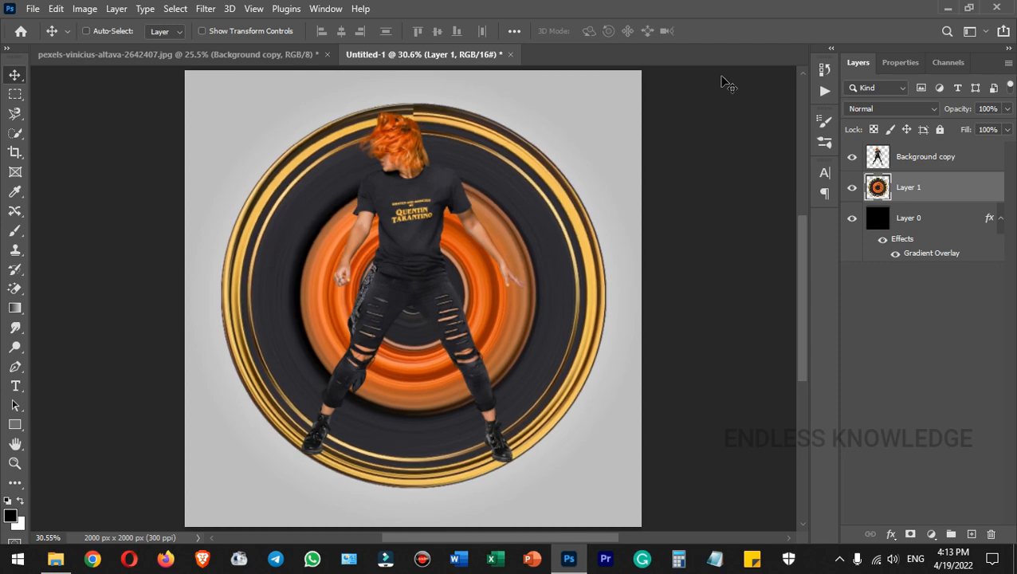
Scale the ring down to 98.1% and fit the image on screen.
{"action": "key", "text": "ctrl+t"}
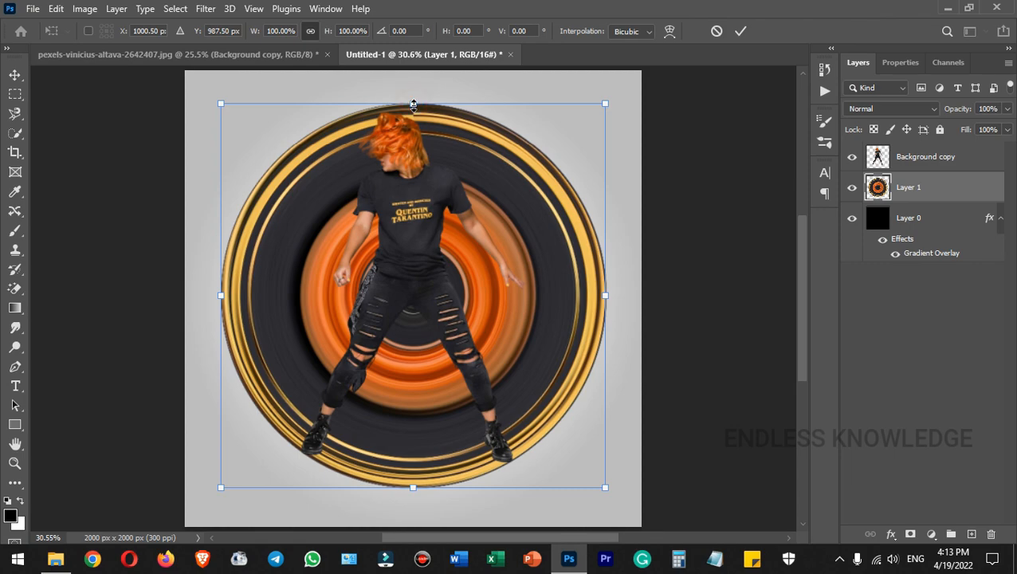
{"action": "left_click_drag", "start_coordinate": [413, 103], "coordinate": [413, 107]}
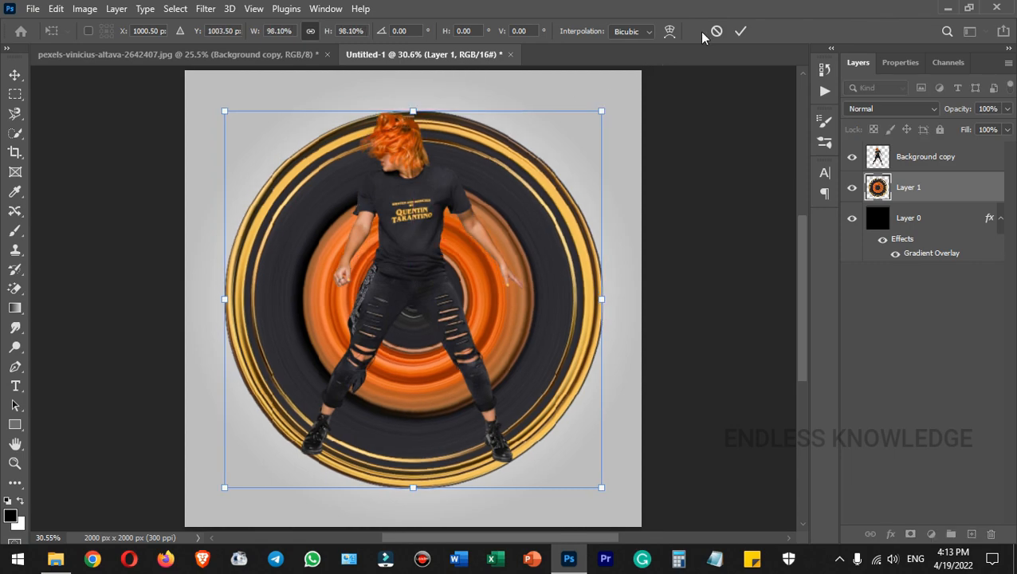
{"action": "left_click", "coordinate": [739, 31]}
{"action": "key", "text": "ctrl+plus"}
{"action": "key", "text": "ctrl+plus"}
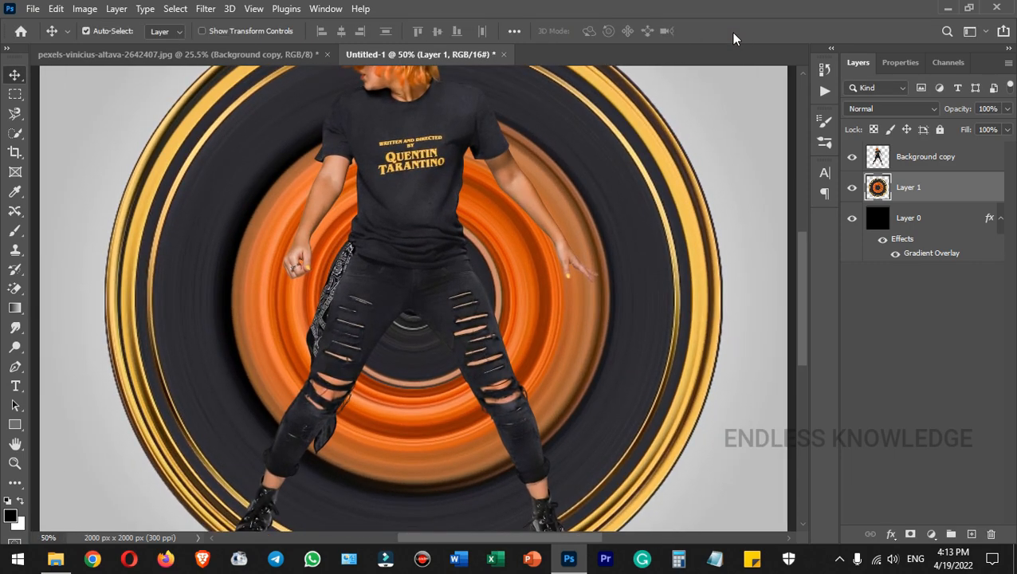
{"action": "scroll", "coordinate": [567, 346], "scroll_direction": "down", "scroll_amount": 3}
{"action": "key", "text": "ctrl+0"}
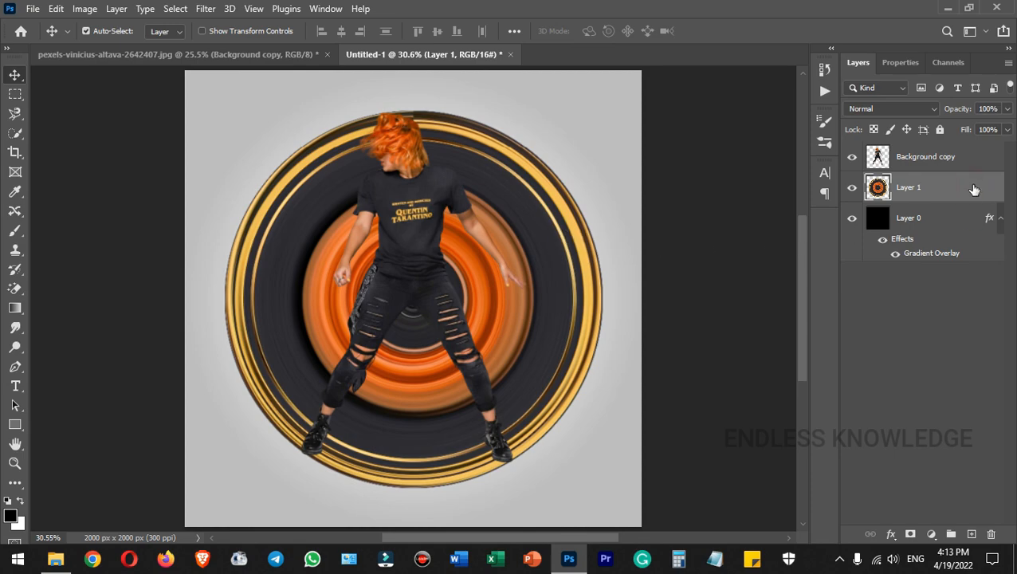
Apply Levels to the ring with input values 24, 1.22 and 236, then inspect it zoomed in.
{"action": "key", "text": "ctrl+l"}
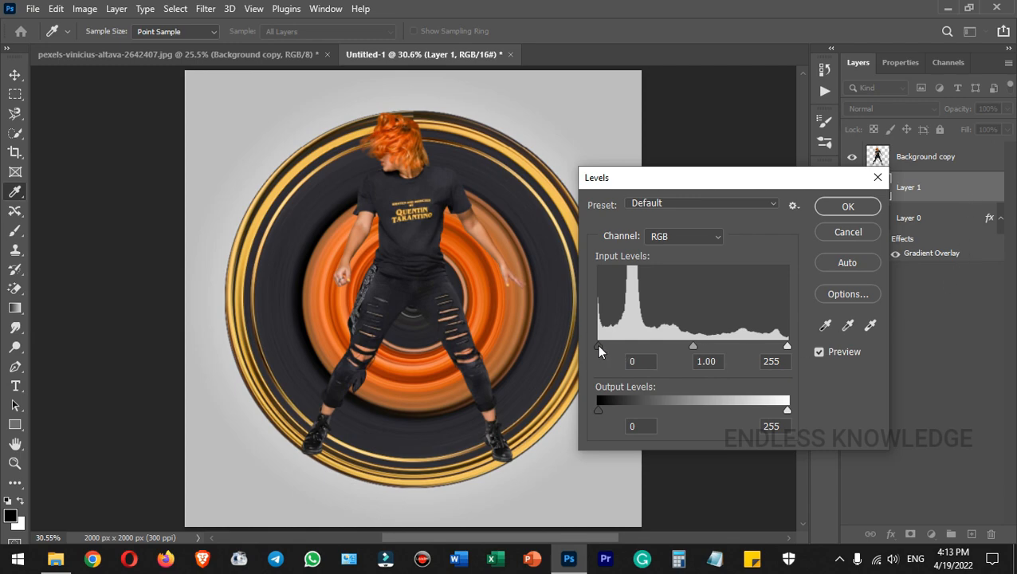
{"action": "left_click_drag", "start_coordinate": [597, 344], "coordinate": [606, 345]}
{"action": "left_click_drag", "start_coordinate": [693, 347], "coordinate": [685, 349]}
{"action": "left_click_drag", "start_coordinate": [786, 351], "coordinate": [773, 351]}
{"action": "left_click_drag", "start_coordinate": [609, 349], "coordinate": [618, 347]}
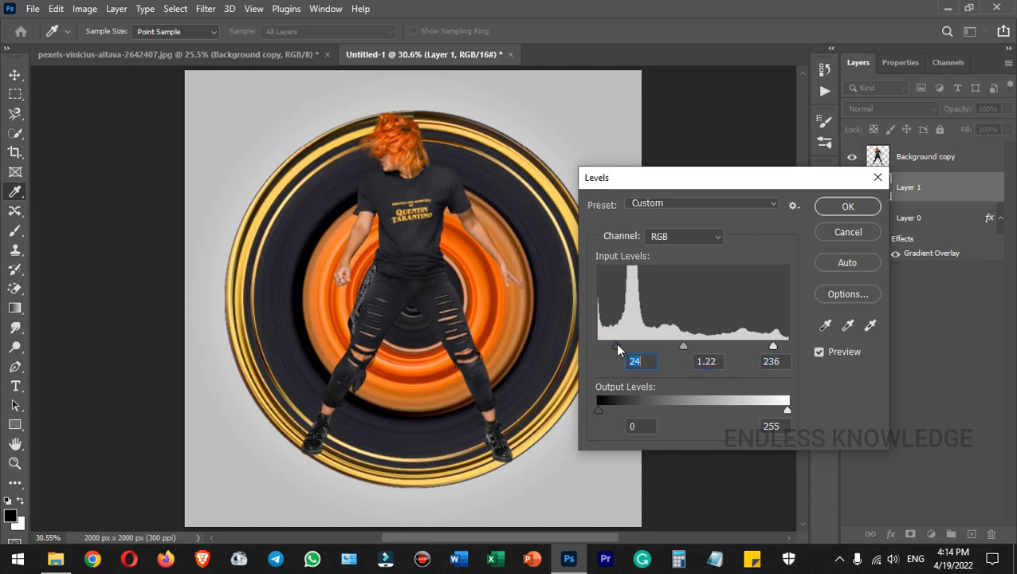
{"action": "left_click", "coordinate": [844, 207]}
{"action": "key", "text": "v"}
{"action": "key", "text": "ctrl+plus"}
{"action": "key", "text": "ctrl+plus"}
{"action": "key", "text": "ctrl+plus"}
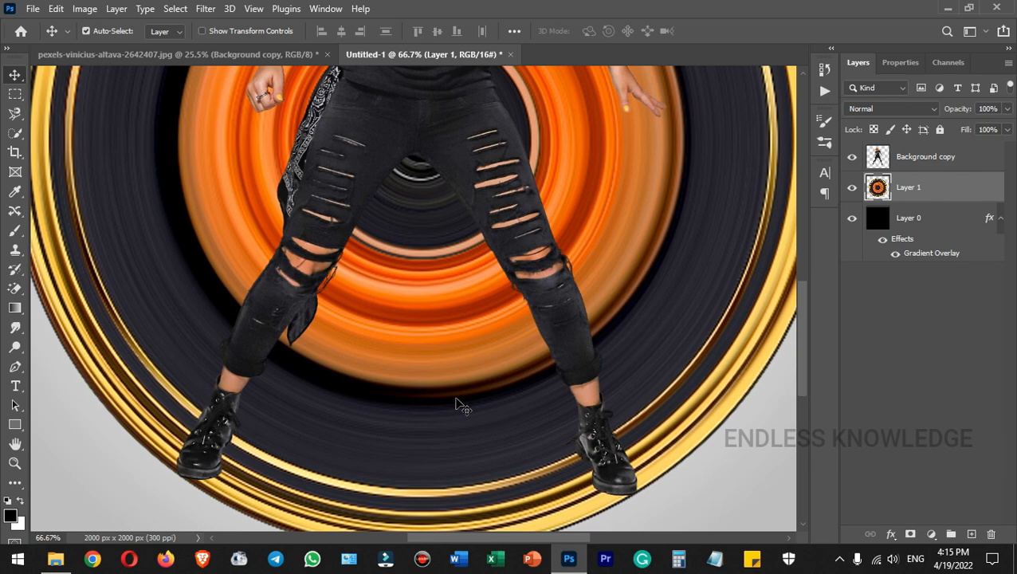
{"action": "key", "text": "ctrl+0"}
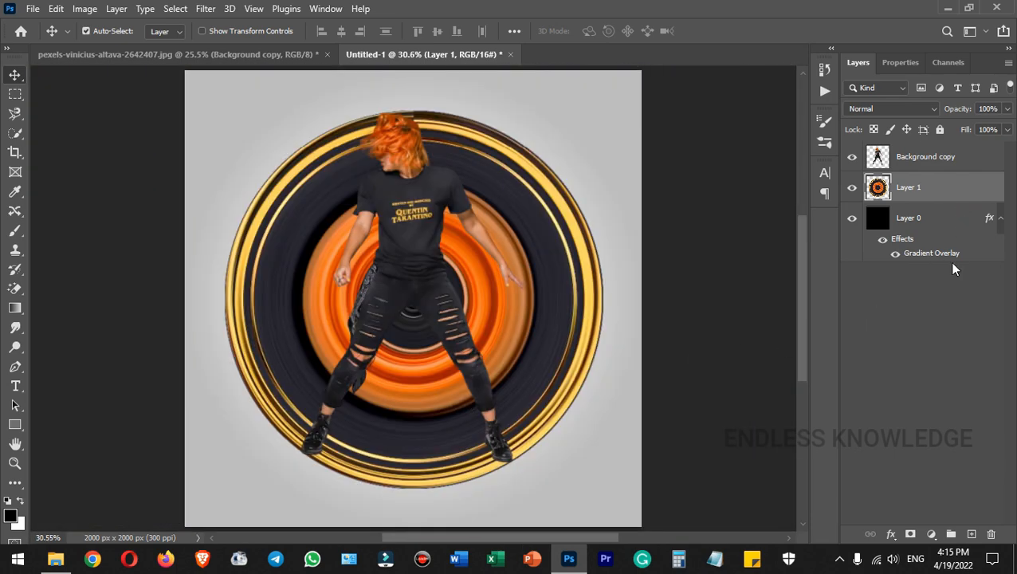
Mask Layer 1 and paint black with a Hard Round brush between the woman's legs.
{"action": "left_click", "coordinate": [911, 534]}
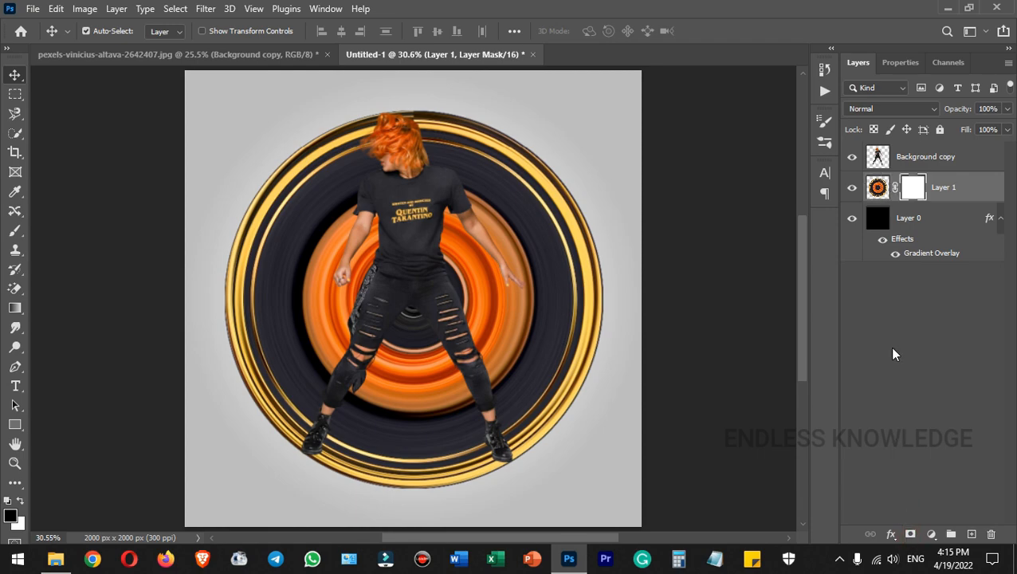
{"action": "key", "text": "b"}
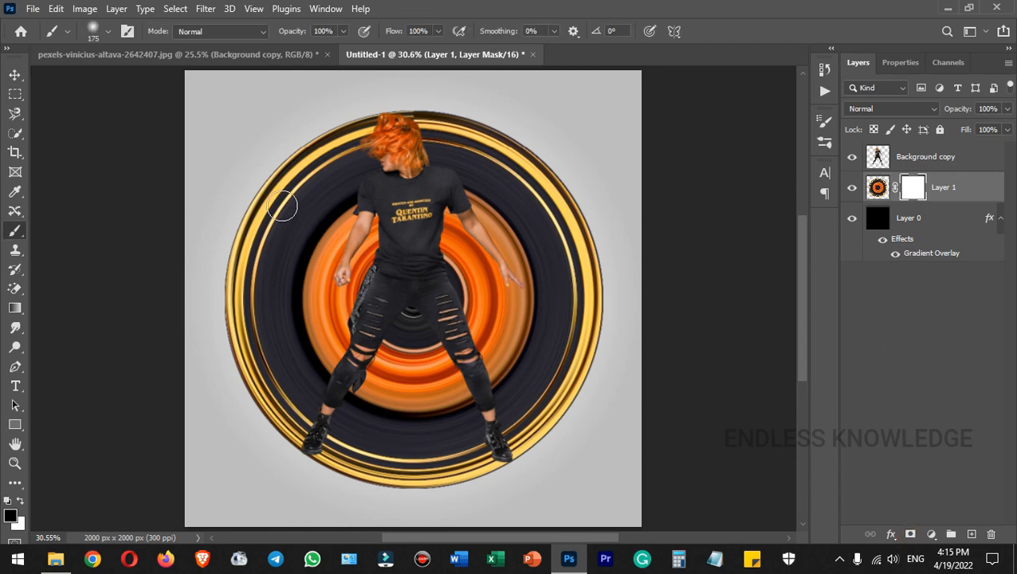
{"action": "left_click", "coordinate": [109, 31]}
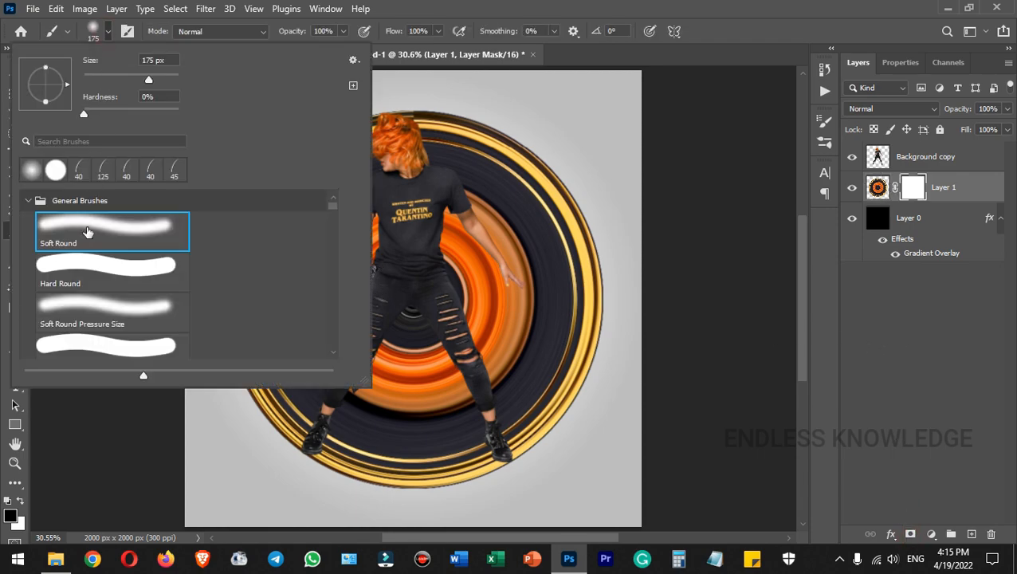
{"action": "left_click", "coordinate": [99, 268]}
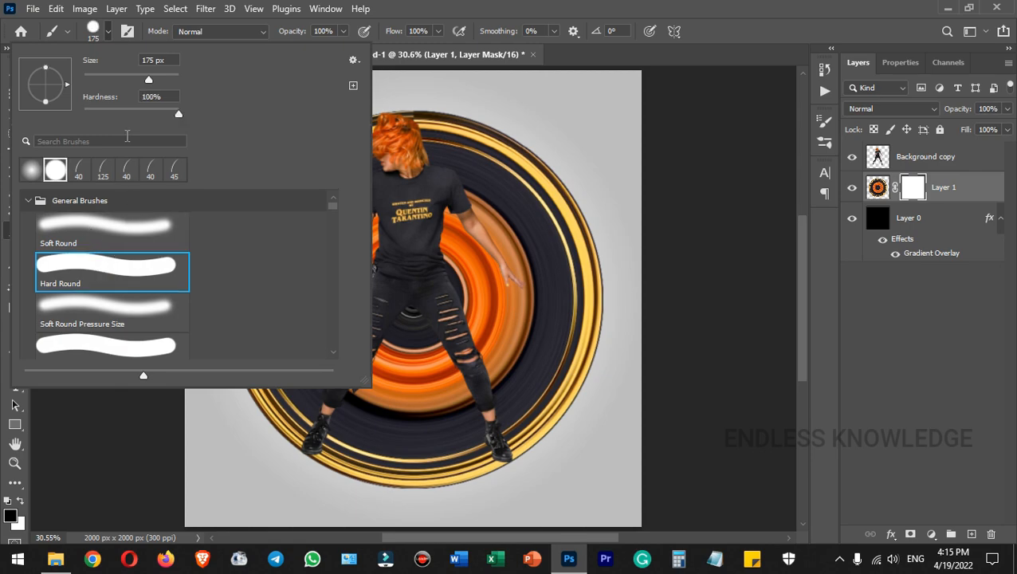
{"action": "double_click", "coordinate": [97, 267]}
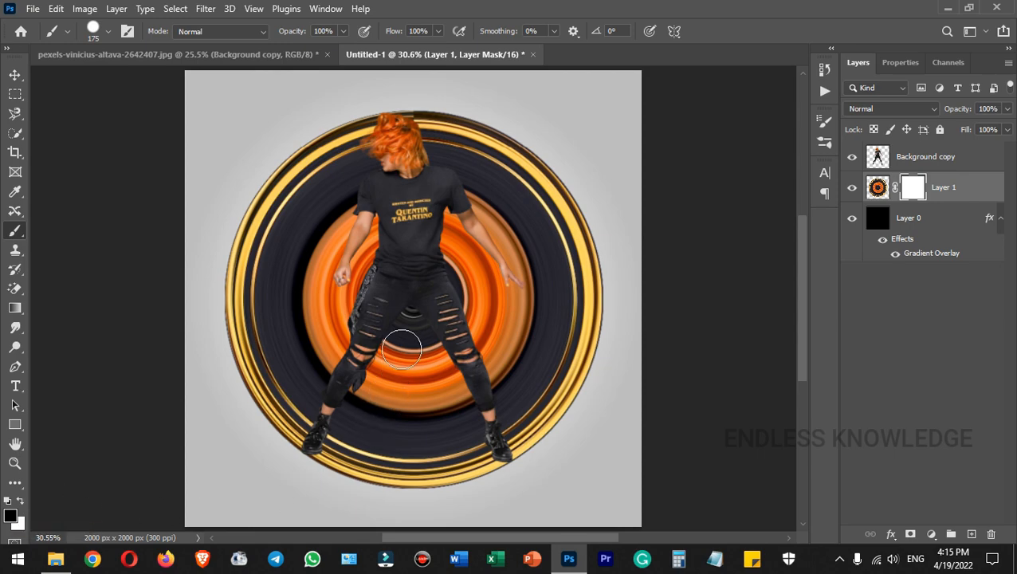
{"action": "mouse_move", "coordinate": [404, 320]}
{"action": "left_mouse_down"}
{"action": "mouse_move", "coordinate": [332, 453]}
{"action": "mouse_move", "coordinate": [415, 391]}
{"action": "left_mouse_up"}
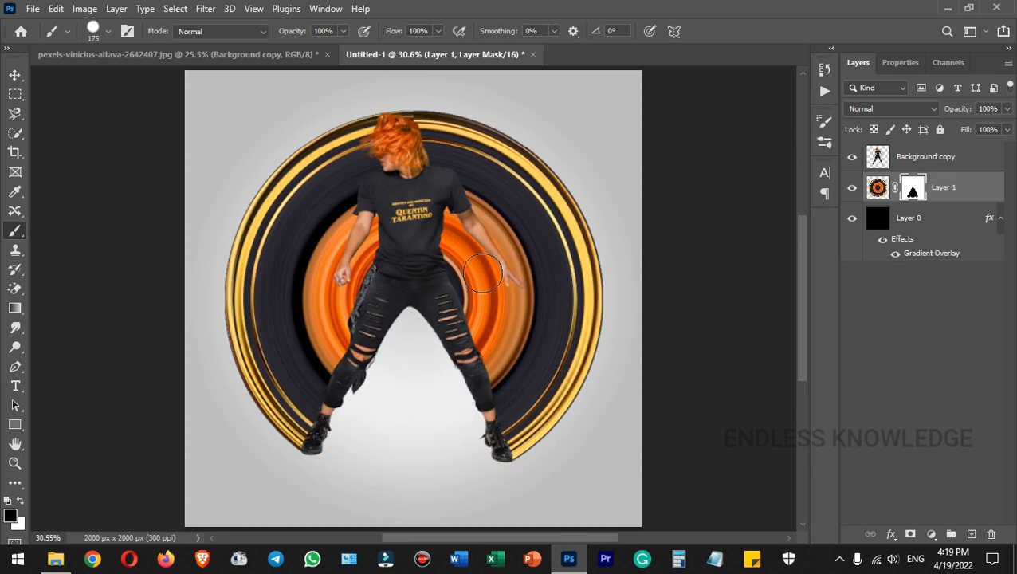
Enable a Drop Shadow on Background copy with Linear Burn blend mode at 40% opacity.
{"action": "left_click", "coordinate": [987, 166]}
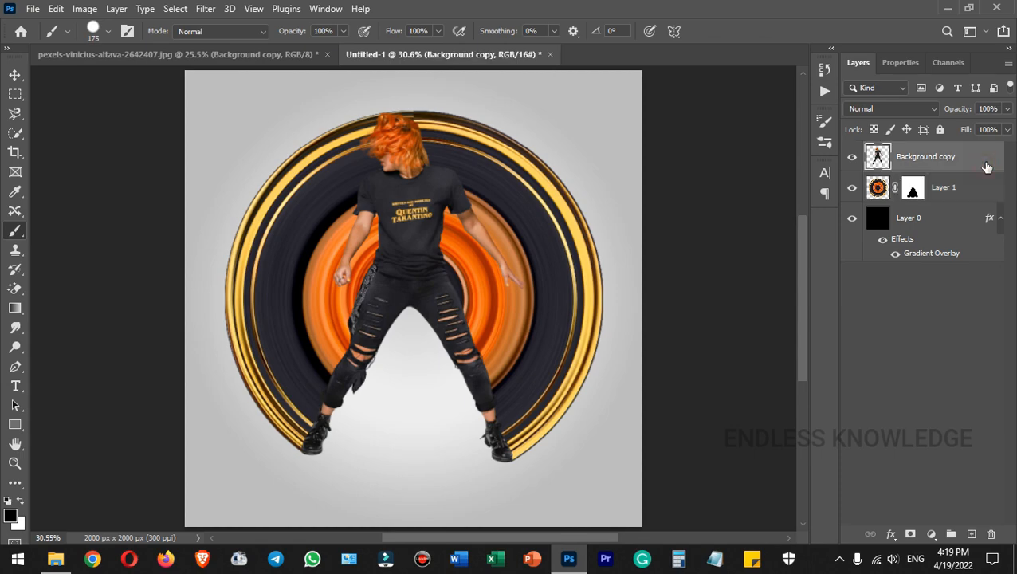
{"action": "double_click", "coordinate": [987, 166]}
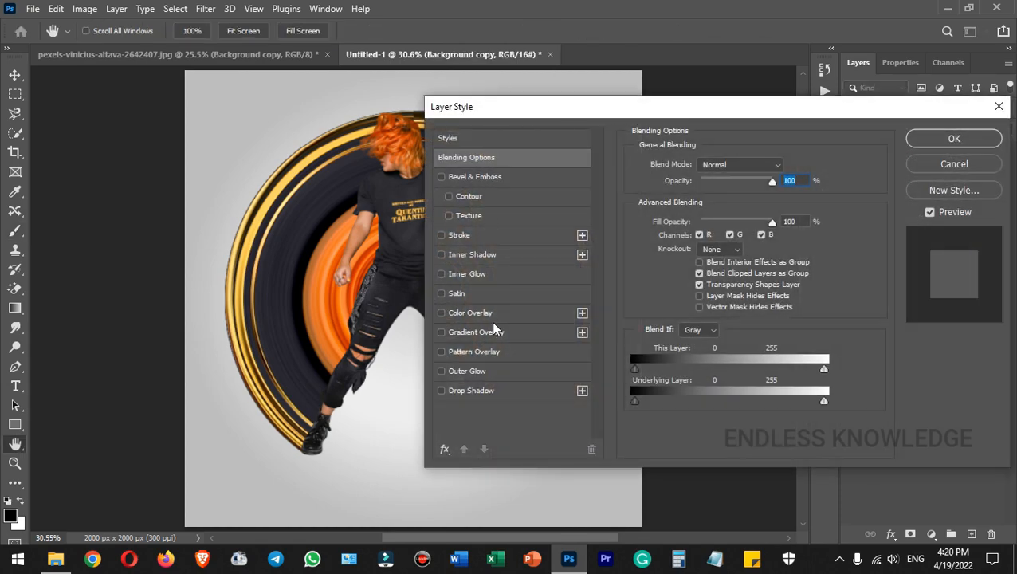
{"action": "left_click", "coordinate": [481, 390]}
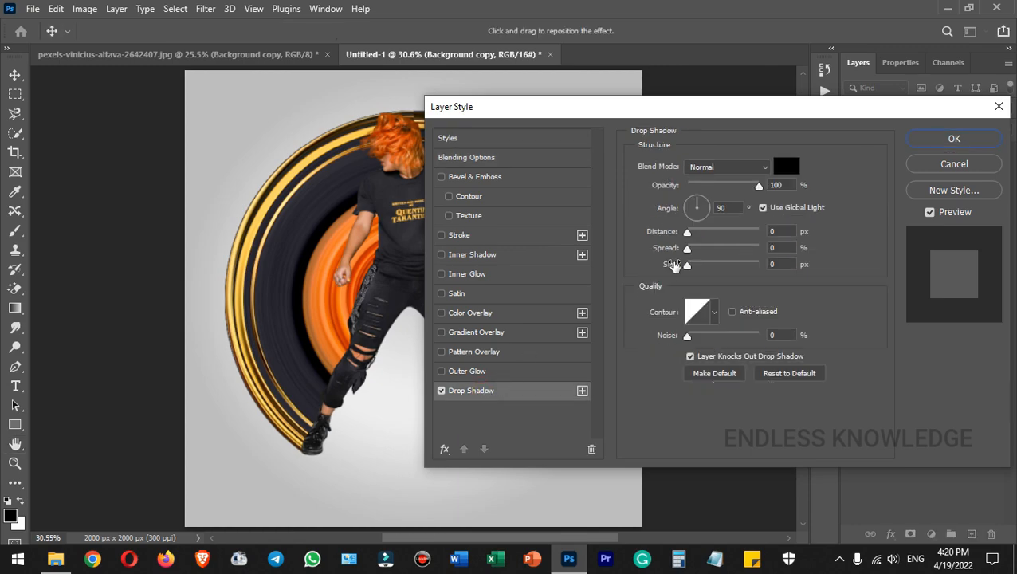
{"action": "left_click", "coordinate": [723, 166]}
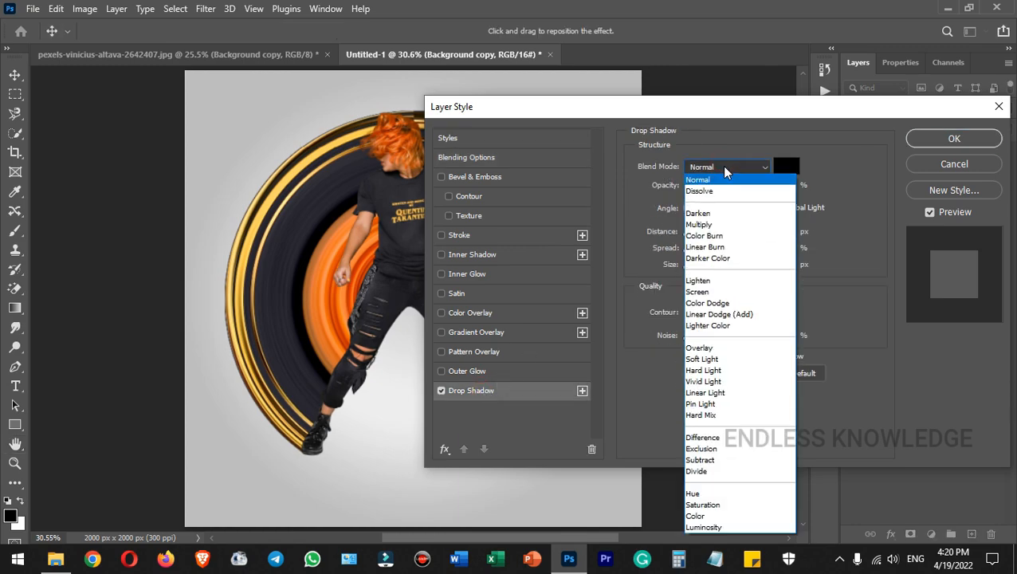
{"action": "left_click", "coordinate": [717, 249]}
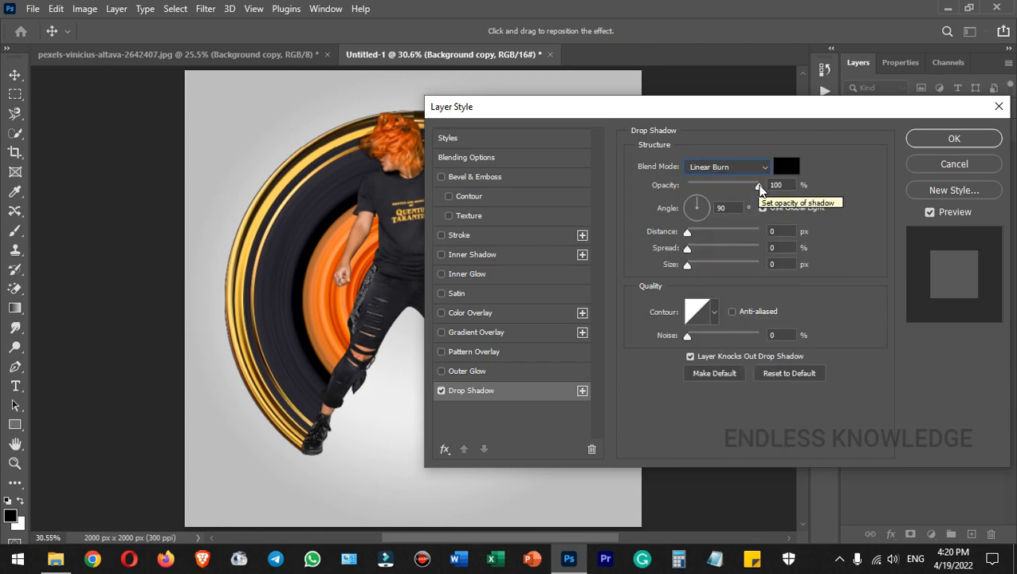
{"action": "left_click_drag", "start_coordinate": [759, 185], "coordinate": [728, 187]}
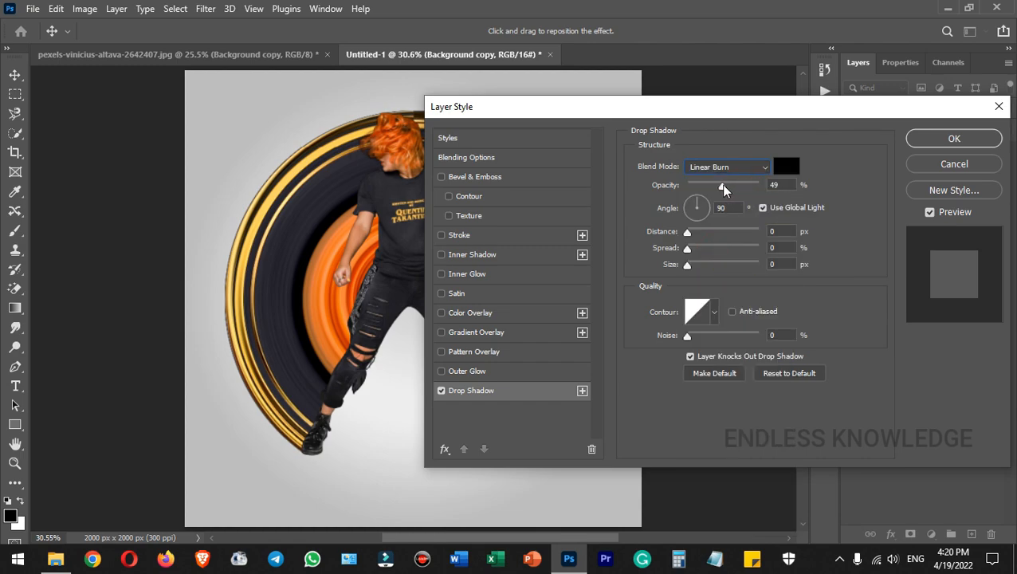
{"action": "left_click_drag", "start_coordinate": [693, 108], "coordinate": [734, 106]}
{"action": "left_click_drag", "start_coordinate": [766, 188], "coordinate": [758, 194]}
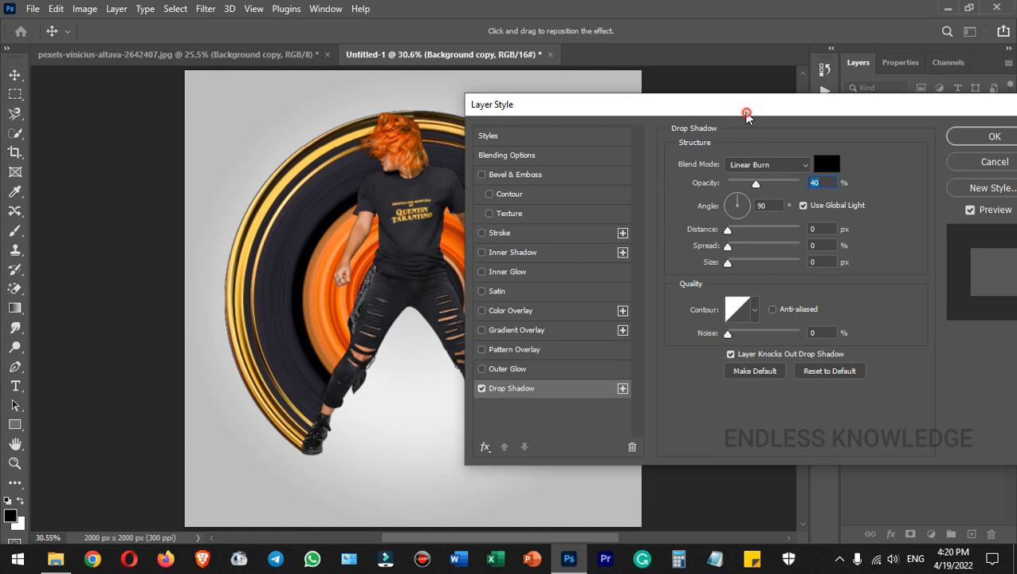
{"action": "left_click_drag", "start_coordinate": [747, 110], "coordinate": [723, 110]}
Set the shadow distance to 33 px, size 43 px and angle 53°, then apply.
{"action": "left_click_drag", "start_coordinate": [704, 232], "coordinate": [728, 233]}
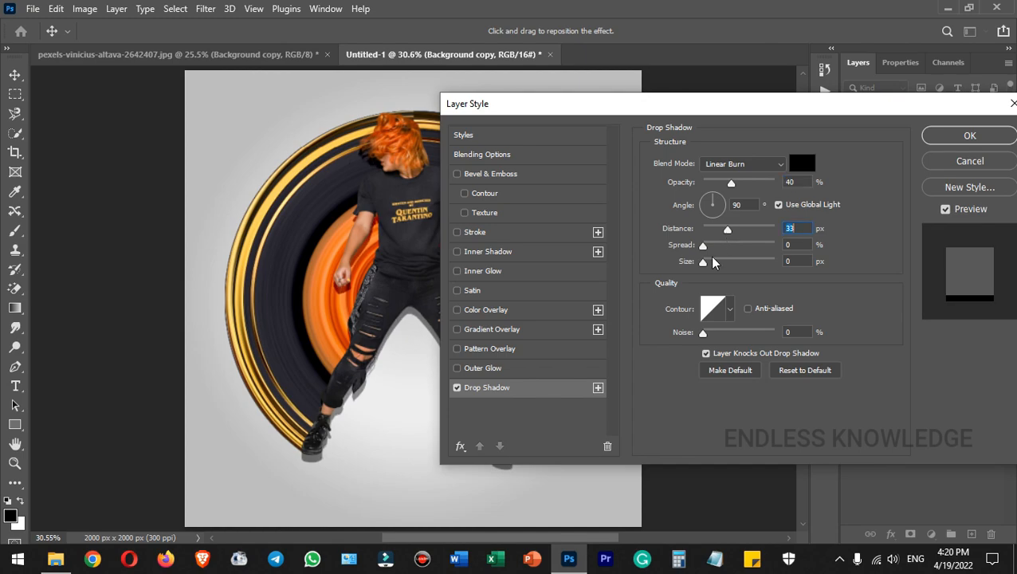
{"action": "left_click", "coordinate": [702, 247]}
{"action": "left_click_drag", "start_coordinate": [704, 263], "coordinate": [721, 266]}
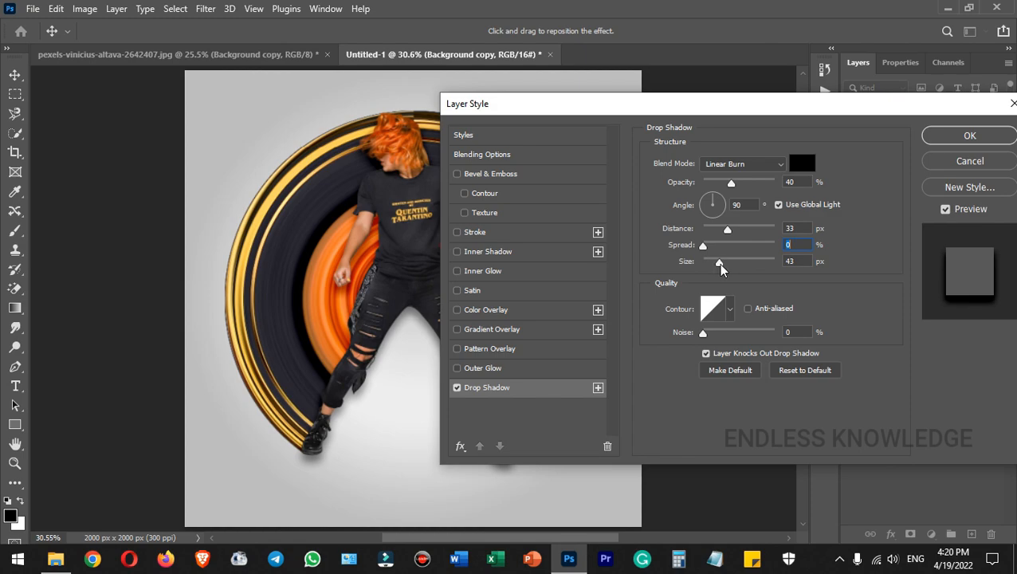
{"action": "key", "text": "Tab"}
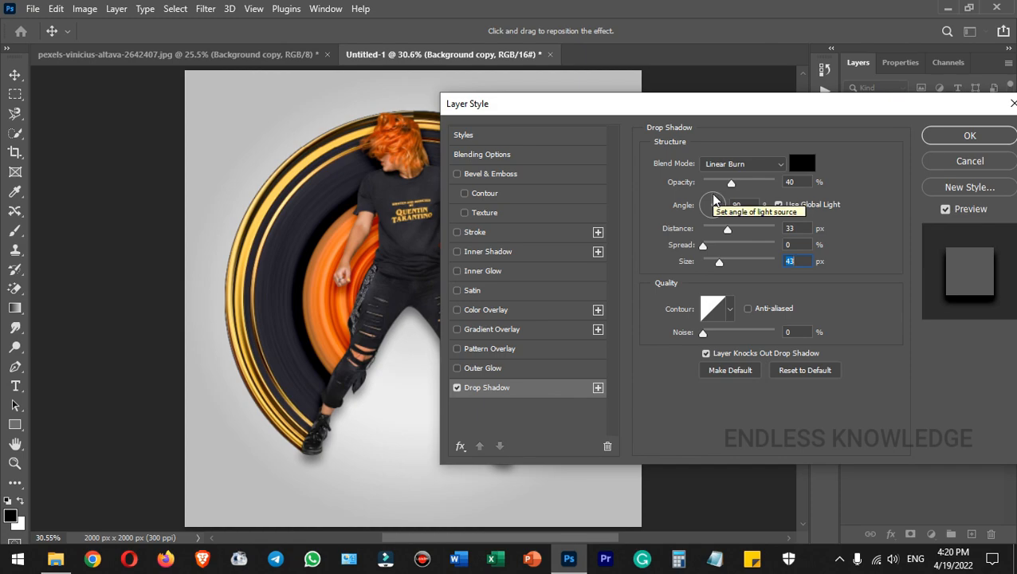
{"action": "left_click_drag", "start_coordinate": [714, 198], "coordinate": [724, 205]}
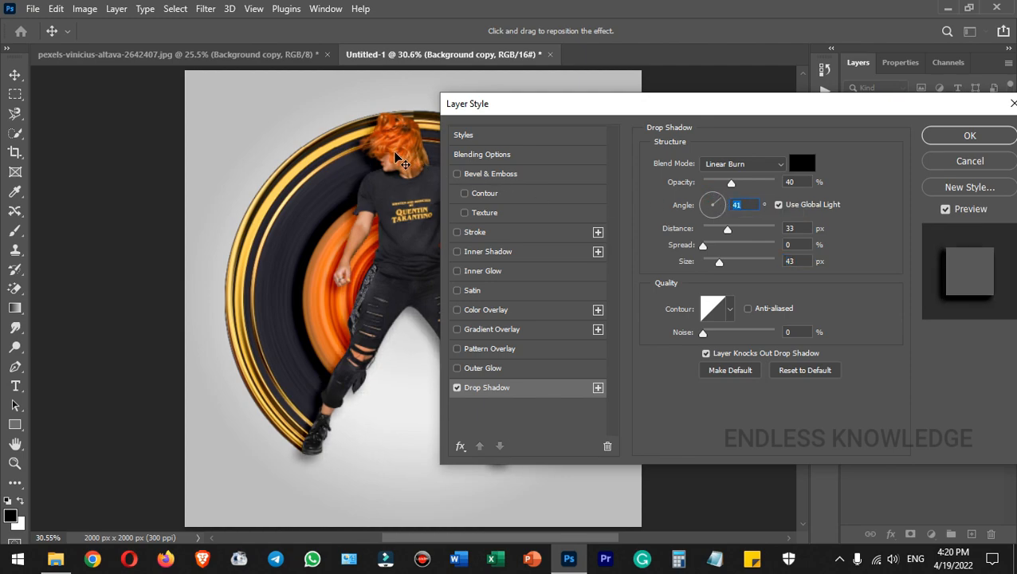
{"action": "left_click_drag", "start_coordinate": [716, 203], "coordinate": [721, 201]}
{"action": "mouse_move", "coordinate": [648, 110]}
{"action": "left_mouse_down"}
{"action": "mouse_move", "coordinate": [722, 114]}
{"action": "mouse_move", "coordinate": [663, 110]}
{"action": "left_mouse_up"}
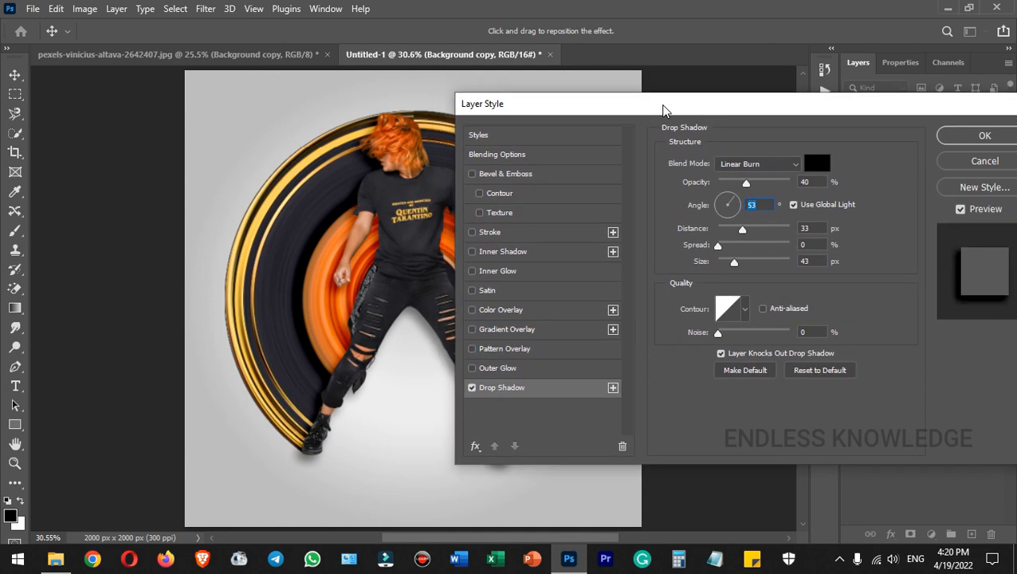
{"action": "left_click", "coordinate": [983, 135]}
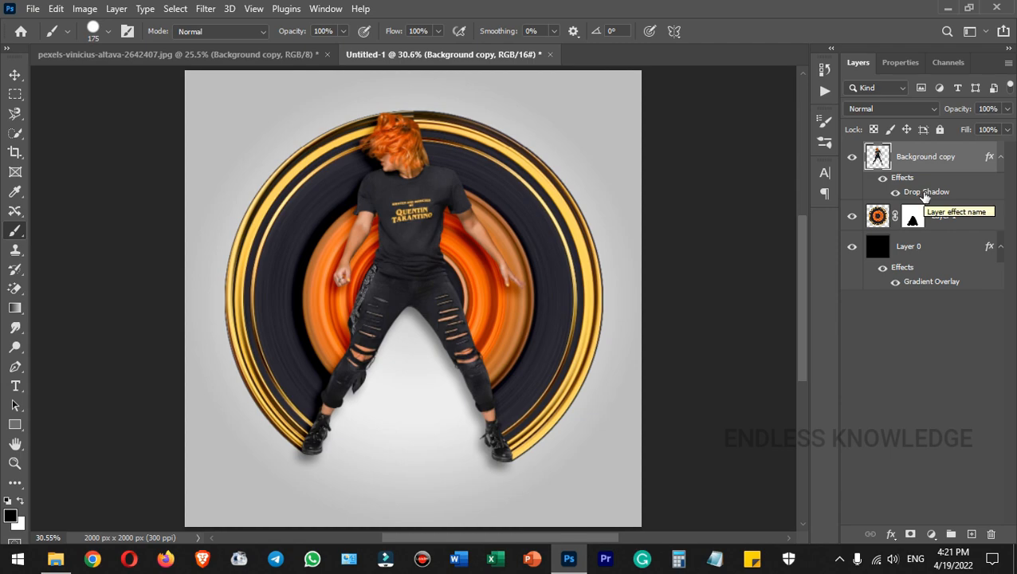
Split the woman's Drop Shadow effect onto its own layer.
{"action": "left_click", "coordinate": [1000, 159]}
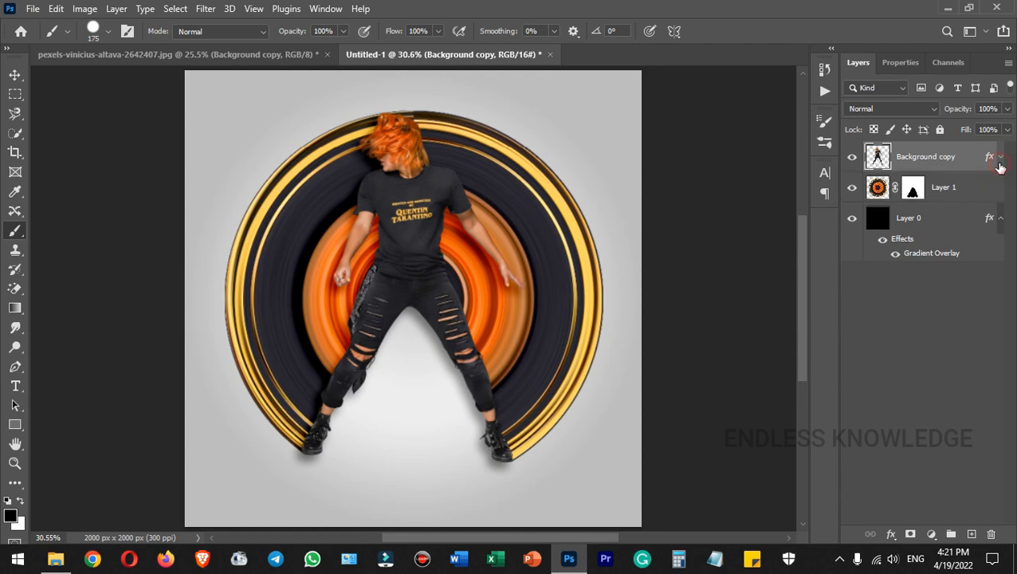
{"action": "left_click", "coordinate": [1001, 158]}
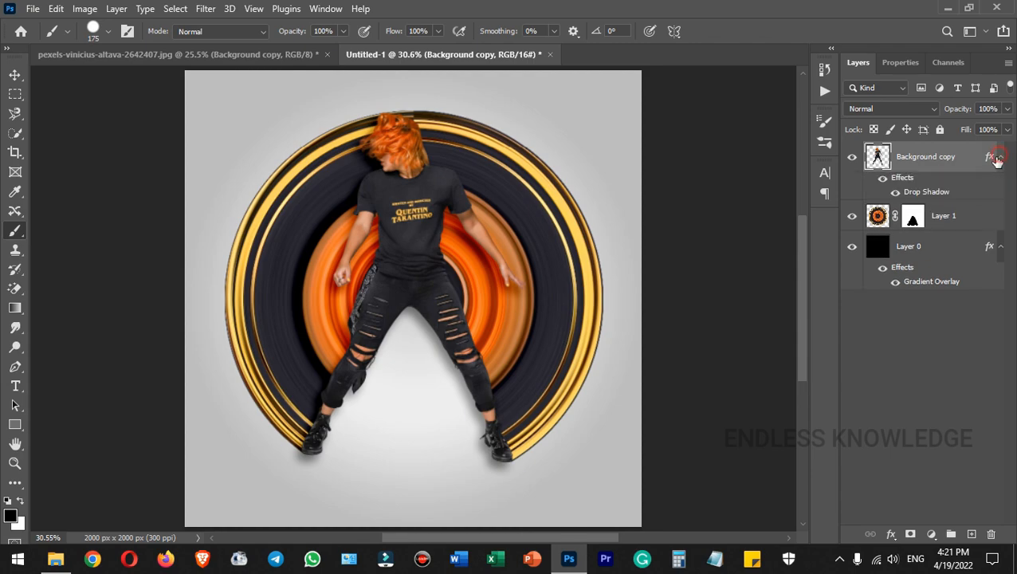
{"action": "right_click", "coordinate": [938, 195]}
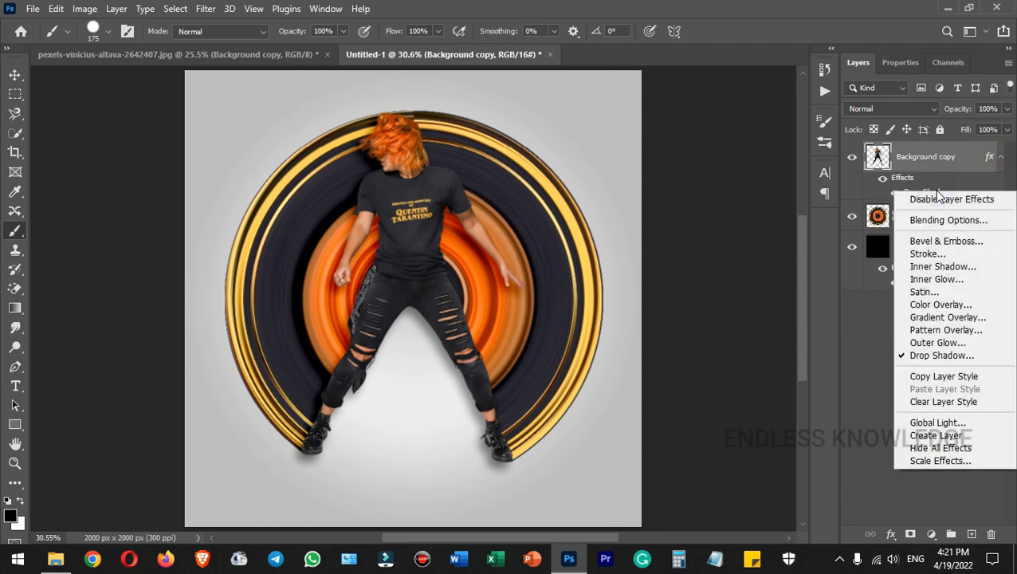
{"action": "left_click", "coordinate": [949, 437]}
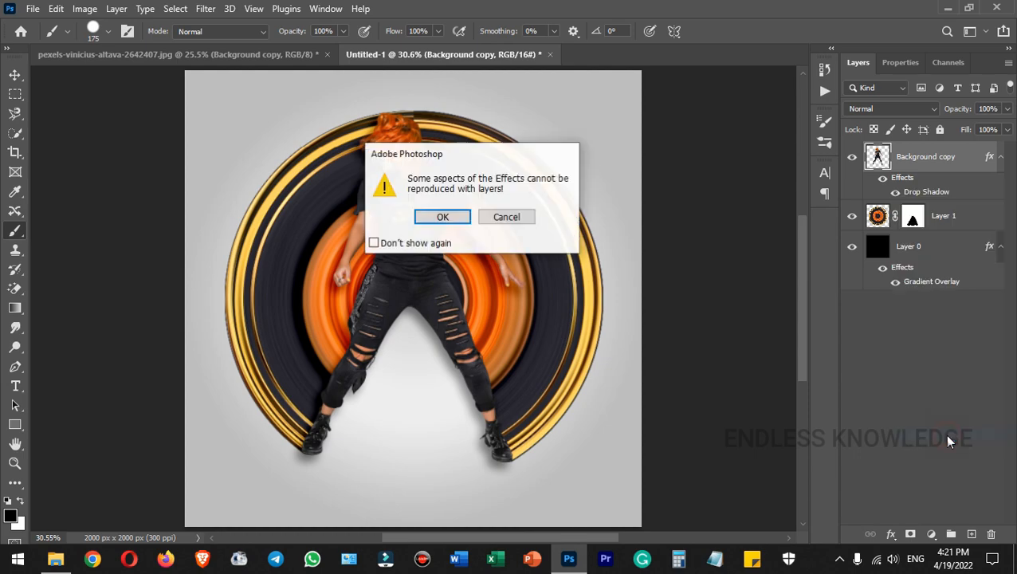
{"action": "left_click", "coordinate": [443, 217]}
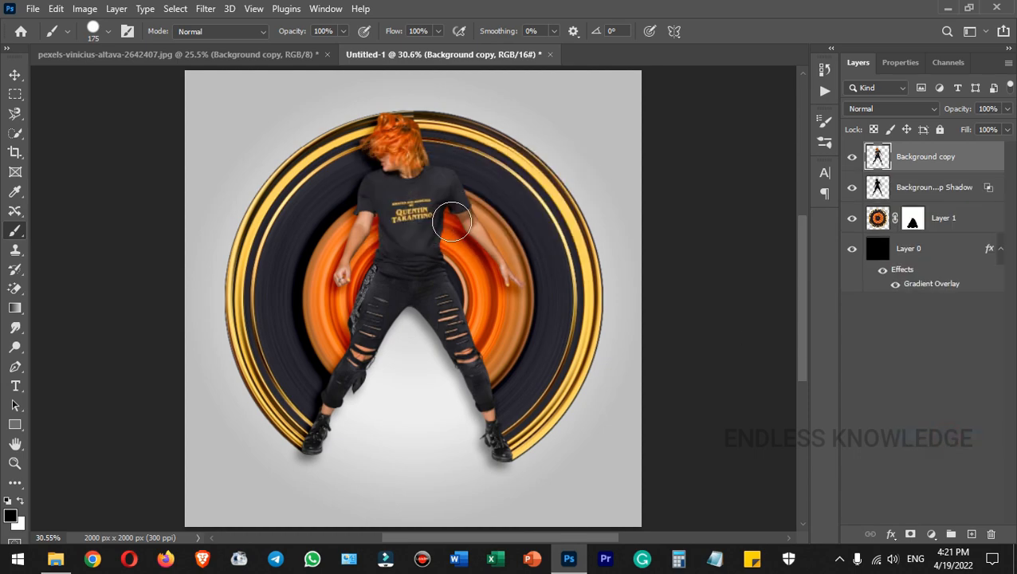
Mask the shadow layer and paint out the shadow between the legs and near the left foot.
{"action": "left_click", "coordinate": [944, 190]}
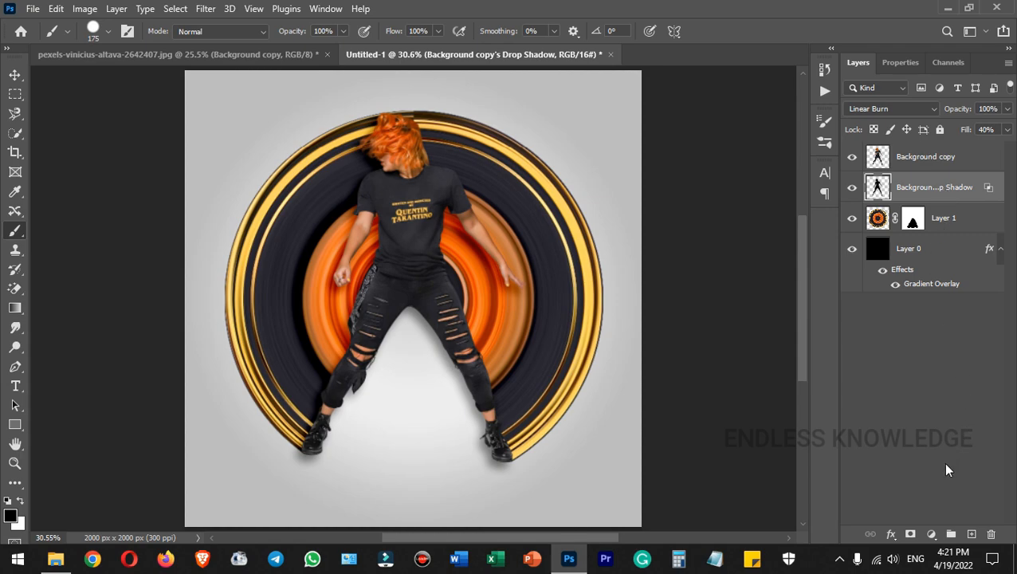
{"action": "left_click", "coordinate": [910, 534]}
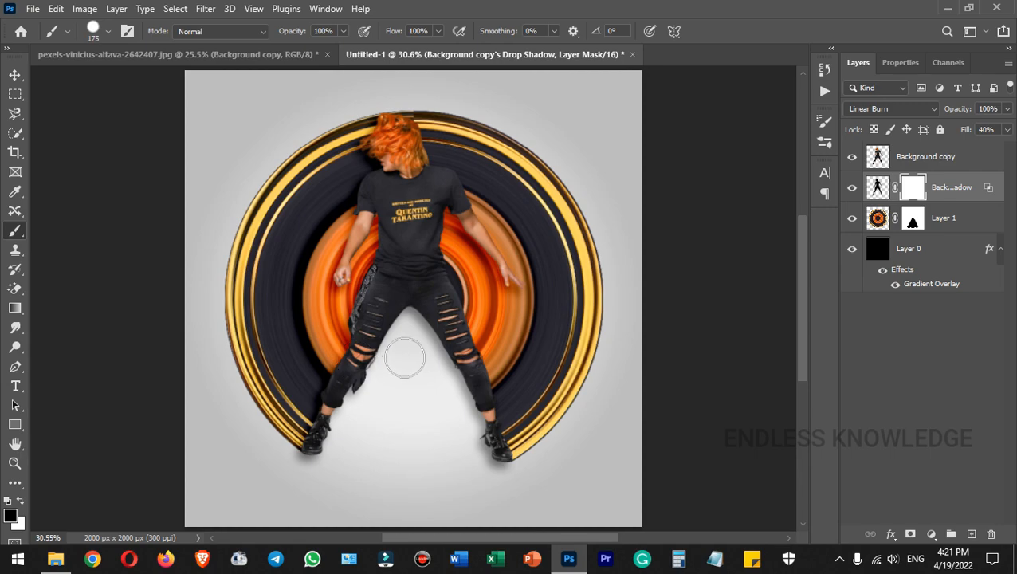
{"action": "mouse_move", "coordinate": [409, 359]}
{"action": "left_mouse_down"}
{"action": "mouse_move", "coordinate": [405, 319]}
{"action": "mouse_move", "coordinate": [389, 351]}
{"action": "mouse_move", "coordinate": [416, 323]}
{"action": "mouse_move", "coordinate": [486, 462]}
{"action": "left_mouse_up"}
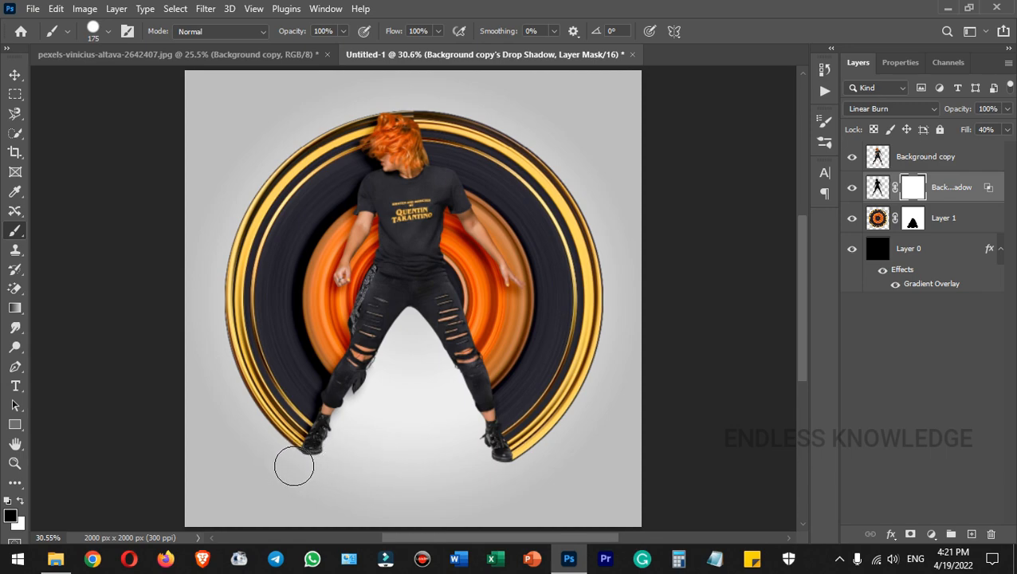
{"action": "left_click_drag", "start_coordinate": [413, 320], "coordinate": [416, 324]}
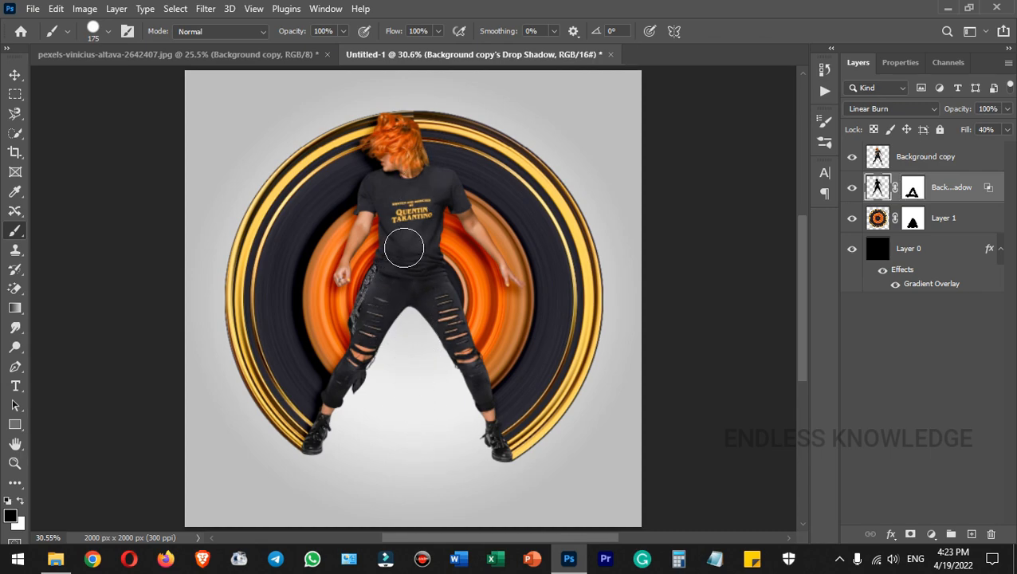
Apply Levels to Background copy with black input 8 and white input 225.
{"action": "left_click", "coordinate": [987, 162]}
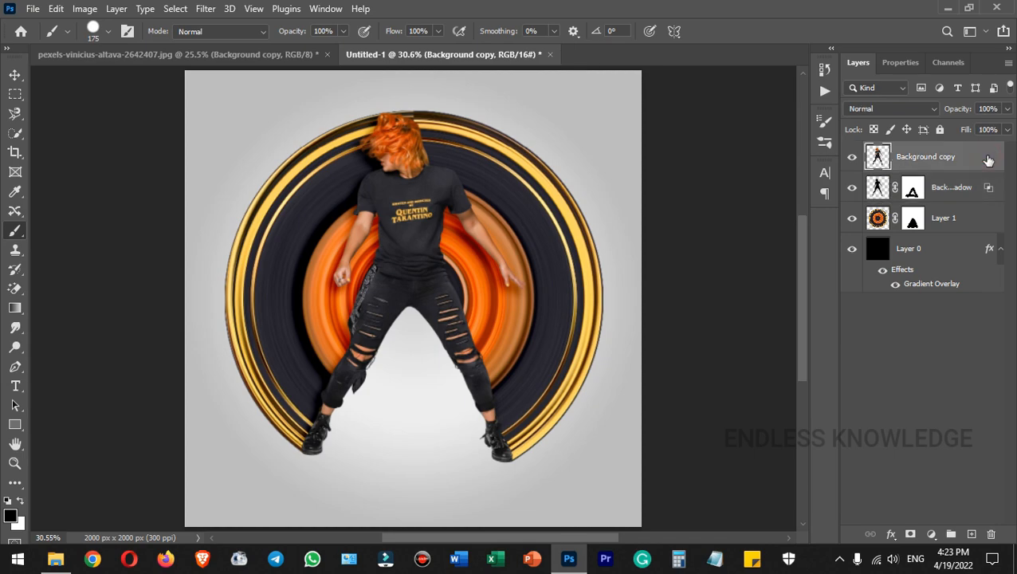
{"action": "key", "text": "ctrl+l"}
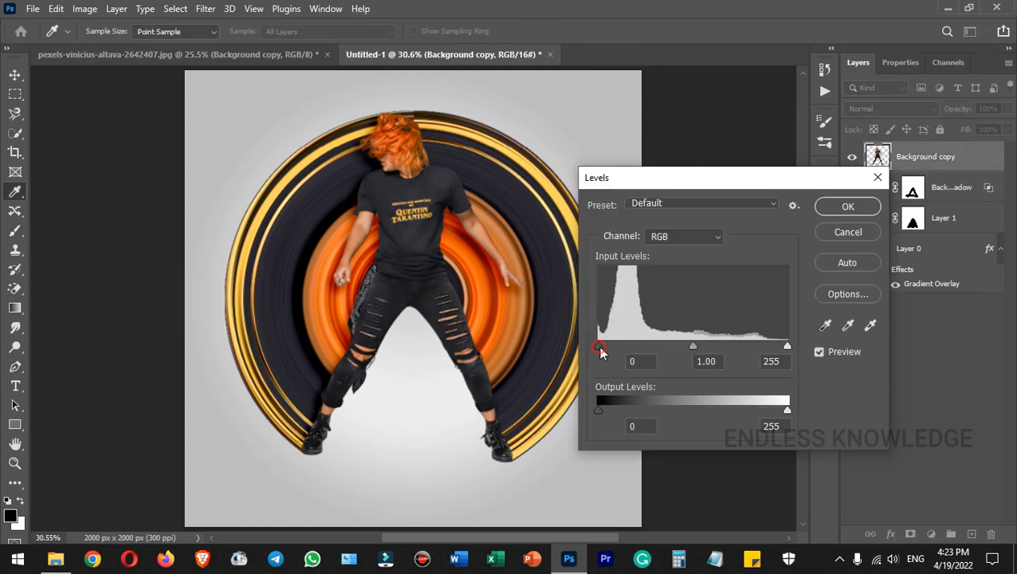
{"action": "left_click_drag", "start_coordinate": [599, 350], "coordinate": [605, 349]}
{"action": "left_click_drag", "start_coordinate": [786, 348], "coordinate": [766, 348]}
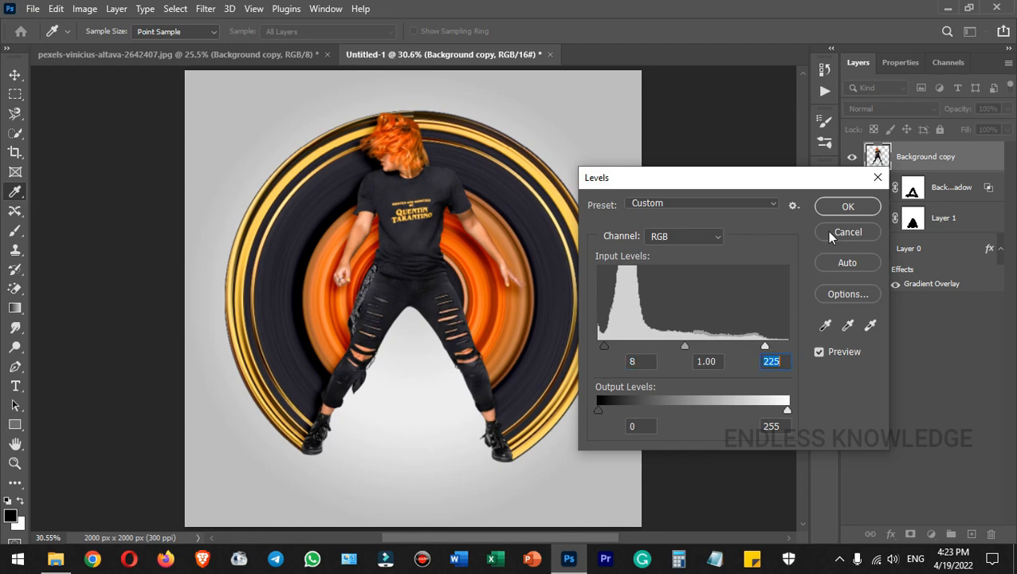
{"action": "left_click", "coordinate": [848, 207]}
{"action": "key", "text": "b"}
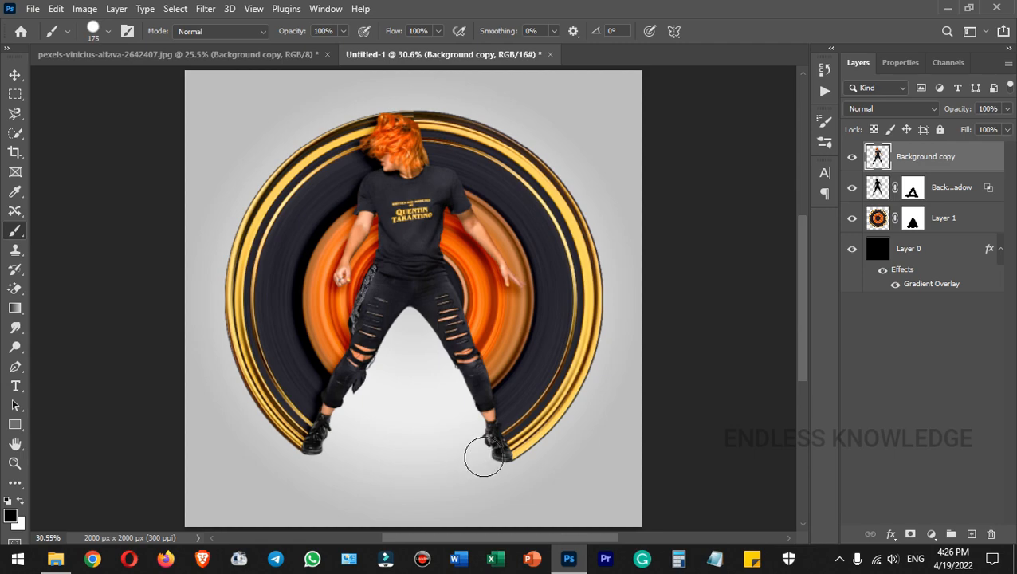
Add a new empty layer above the gradient background and switch to the Soft Round brush.
{"action": "left_click", "coordinate": [939, 247]}
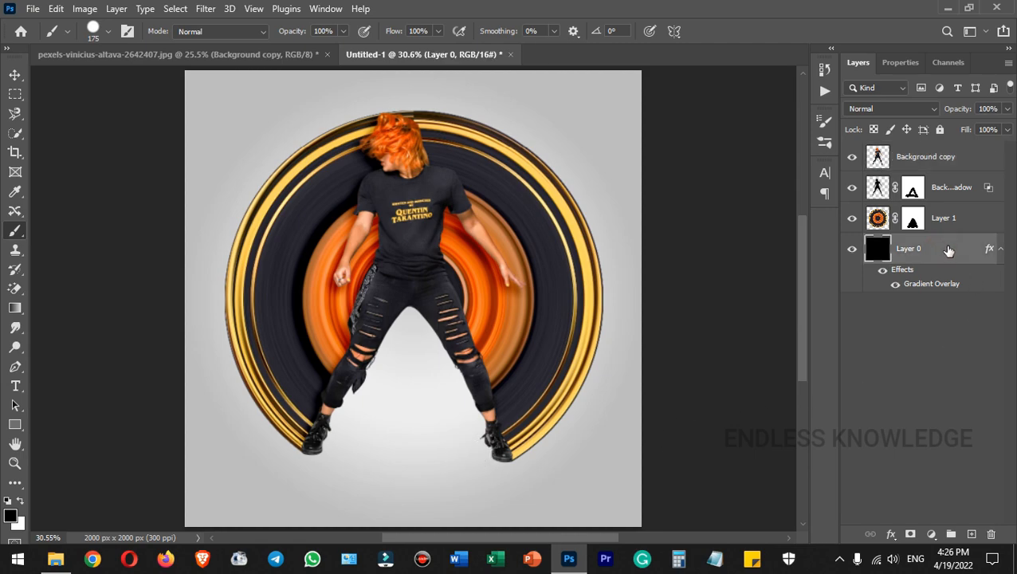
{"action": "left_click", "coordinate": [972, 534]}
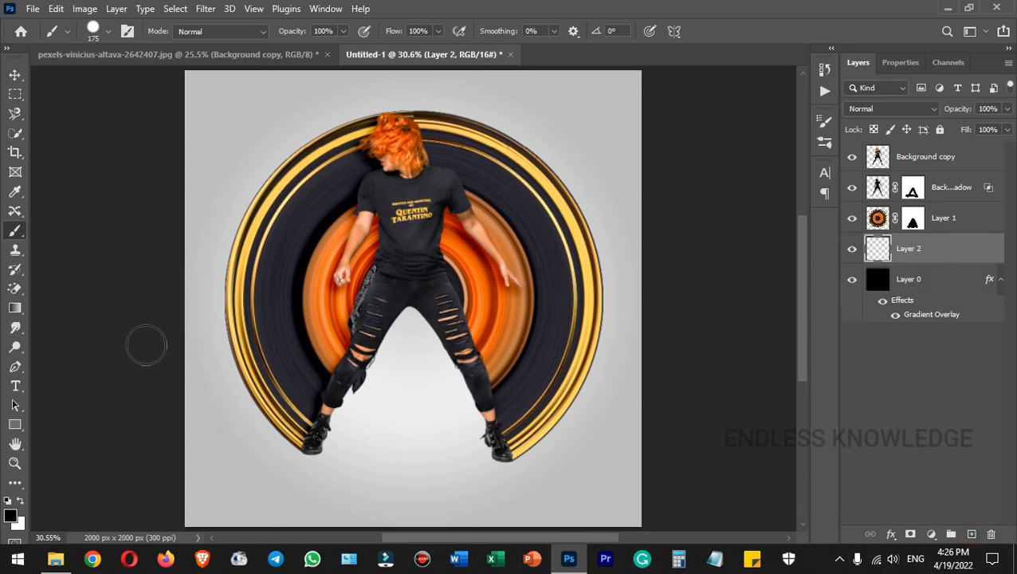
{"action": "left_click", "coordinate": [432, 462]}
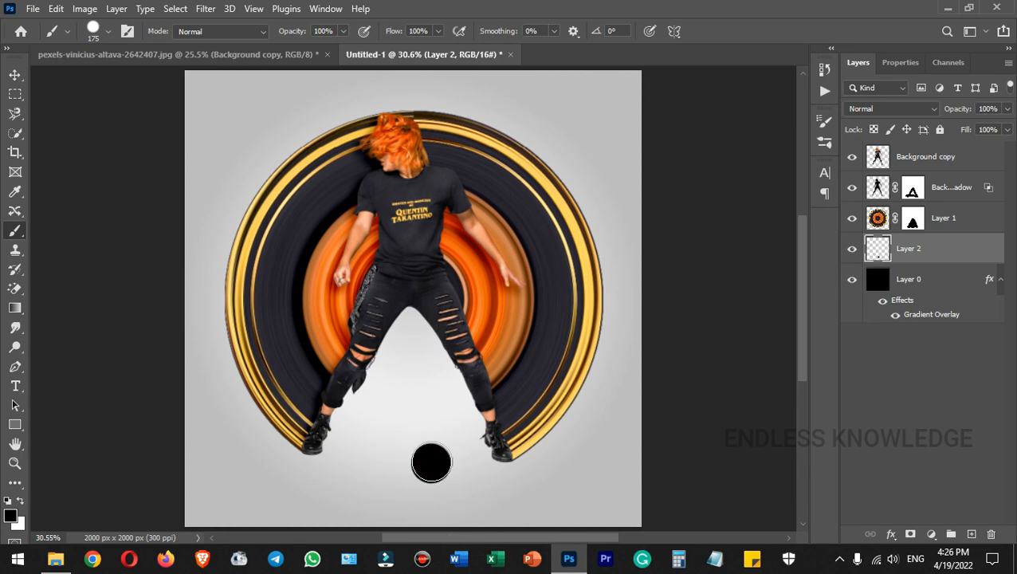
{"action": "key", "text": "ctrl+z"}
{"action": "left_click", "coordinate": [101, 34]}
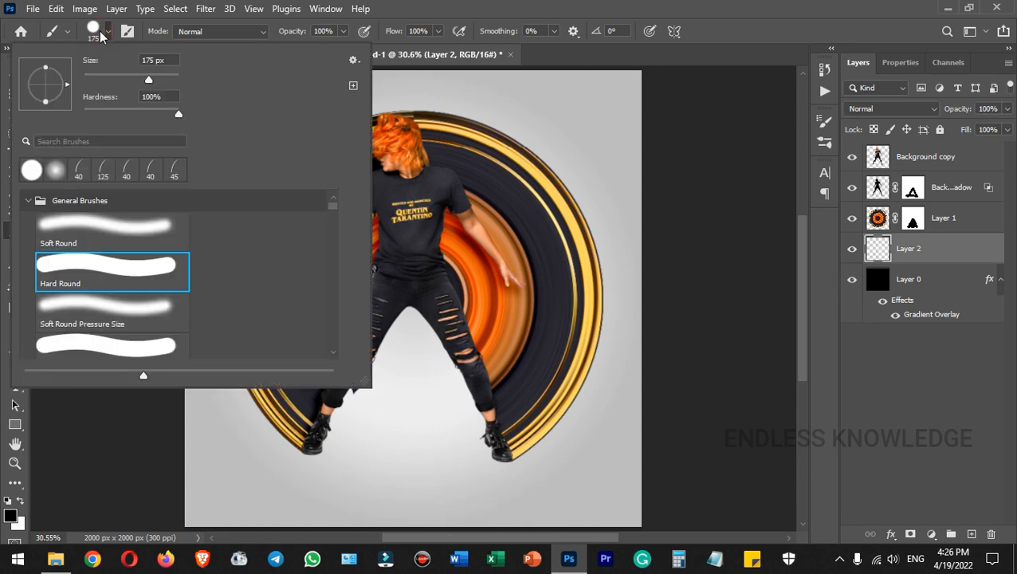
{"action": "left_click", "coordinate": [125, 222]}
{"action": "key", "text": "Return"}
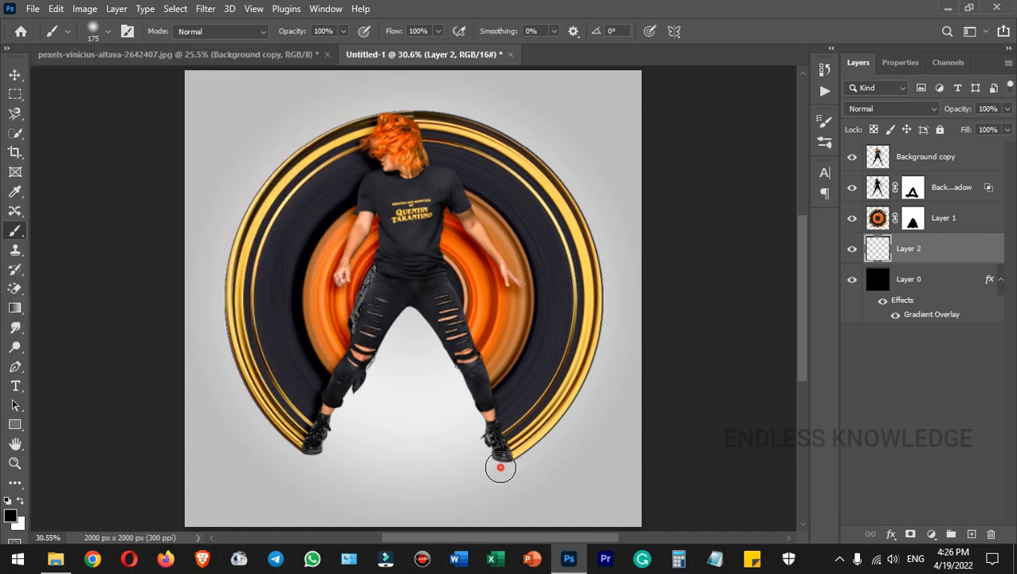
Paint a soft black dab under the right shoe, flatten it into a wide ellipse, and nudge it into place.
{"action": "left_click", "coordinate": [501, 468]}
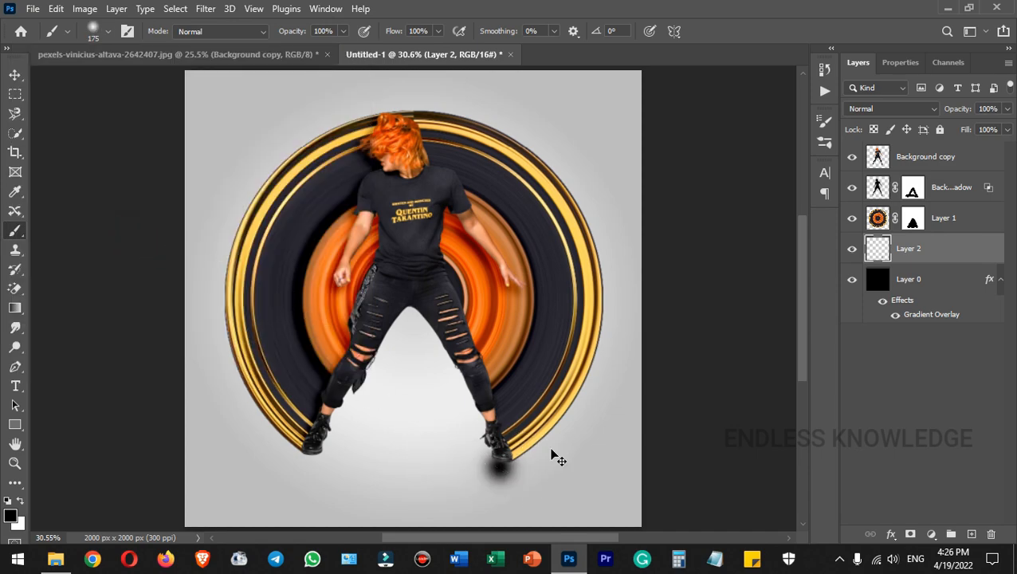
{"action": "key", "text": "ctrl+t"}
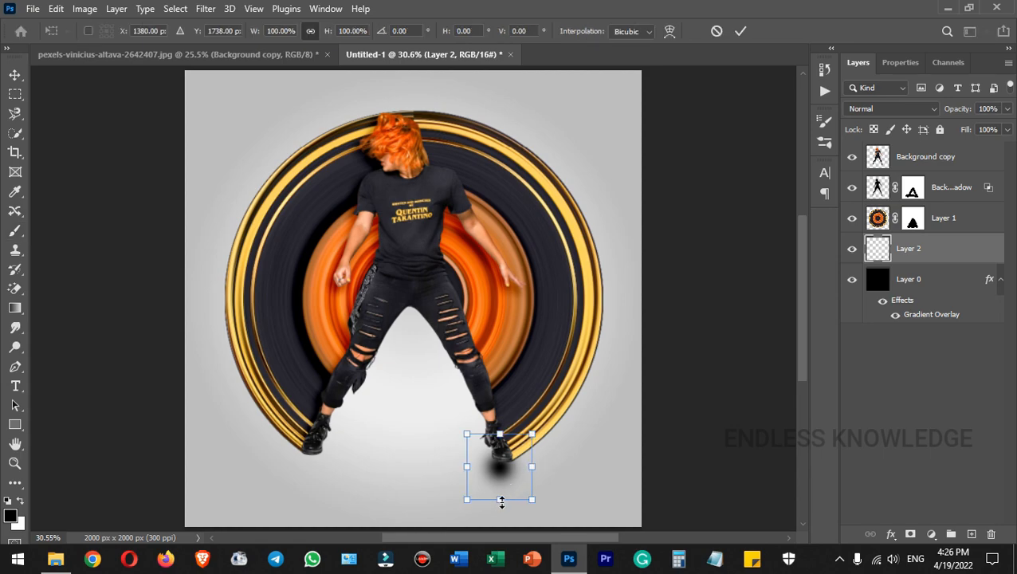
{"action": "mouse_move", "coordinate": [501, 500]}
{"action": "left_mouse_down"}
{"action": "mouse_move", "coordinate": [502, 466]}
{"action": "mouse_move", "coordinate": [504, 475]}
{"action": "left_mouse_up"}
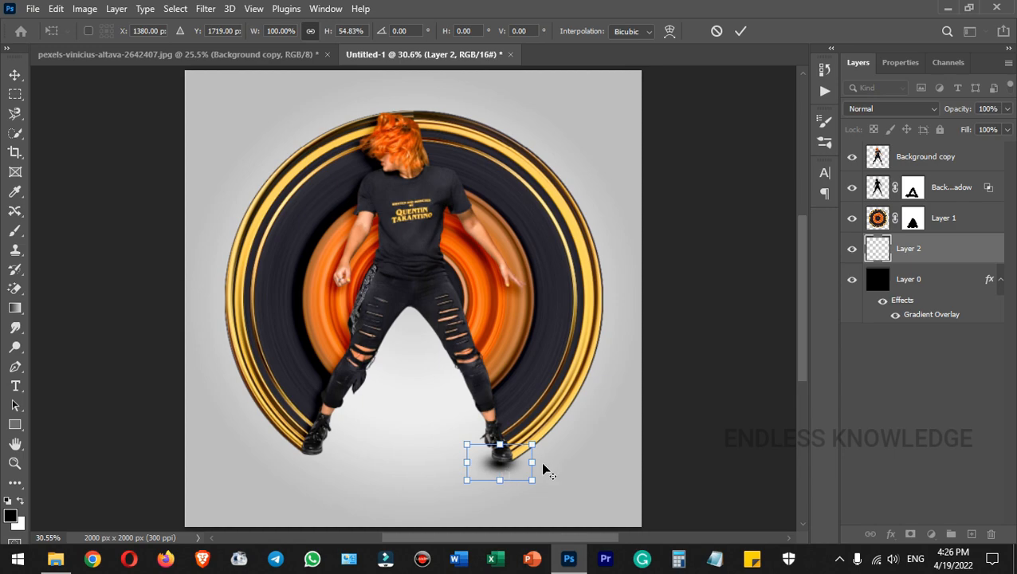
{"action": "left_click_drag", "start_coordinate": [532, 463], "coordinate": [655, 461]}
{"action": "left_click", "coordinate": [741, 31]}
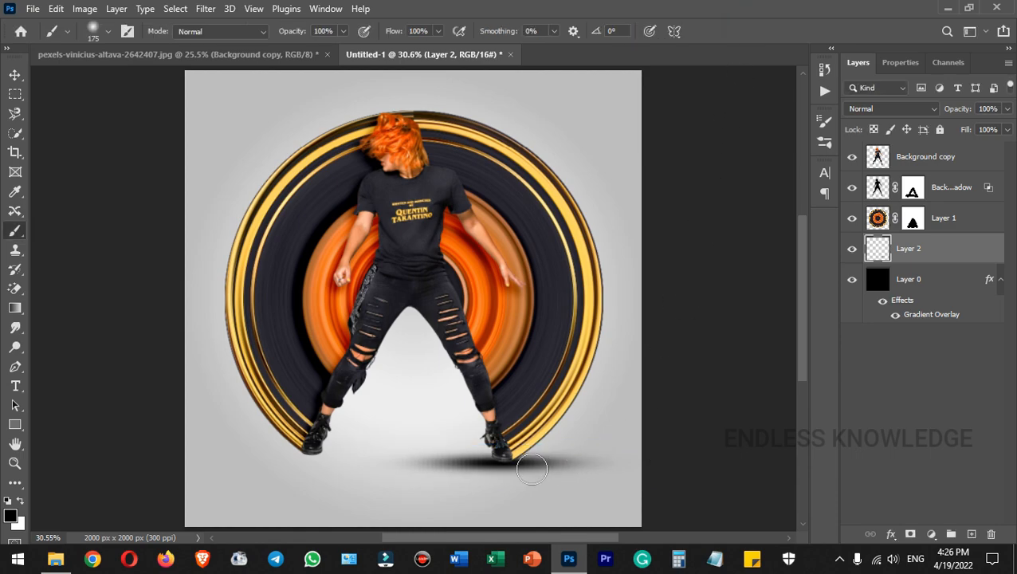
{"action": "left_click", "coordinate": [15, 74]}
{"action": "left_click_drag", "start_coordinate": [520, 461], "coordinate": [527, 466]}
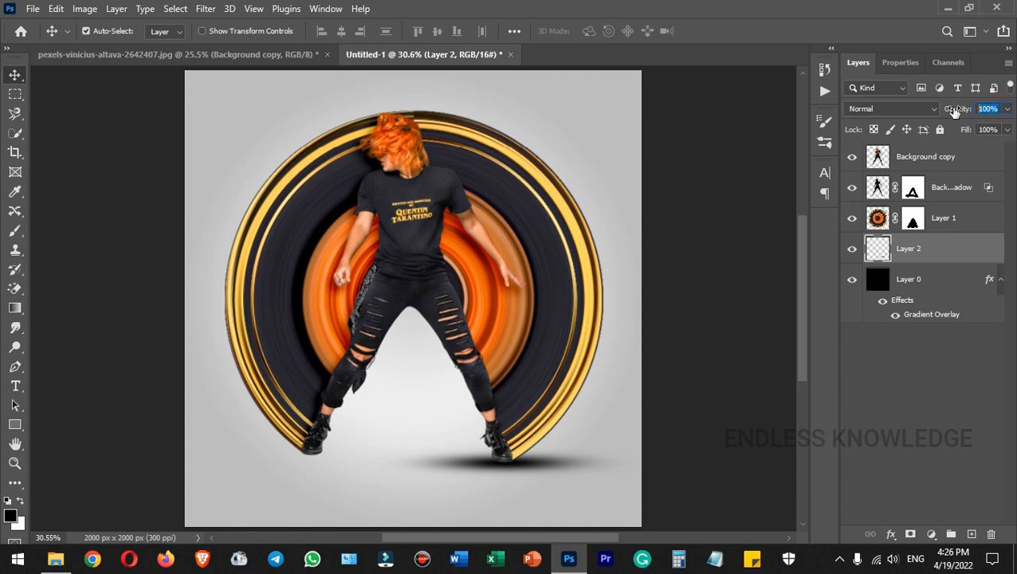
Set the shoe shadow layer to 35% opacity and duplicate it under the left shoe.
{"action": "type", "text": "35"}
{"action": "key", "text": "Return"}
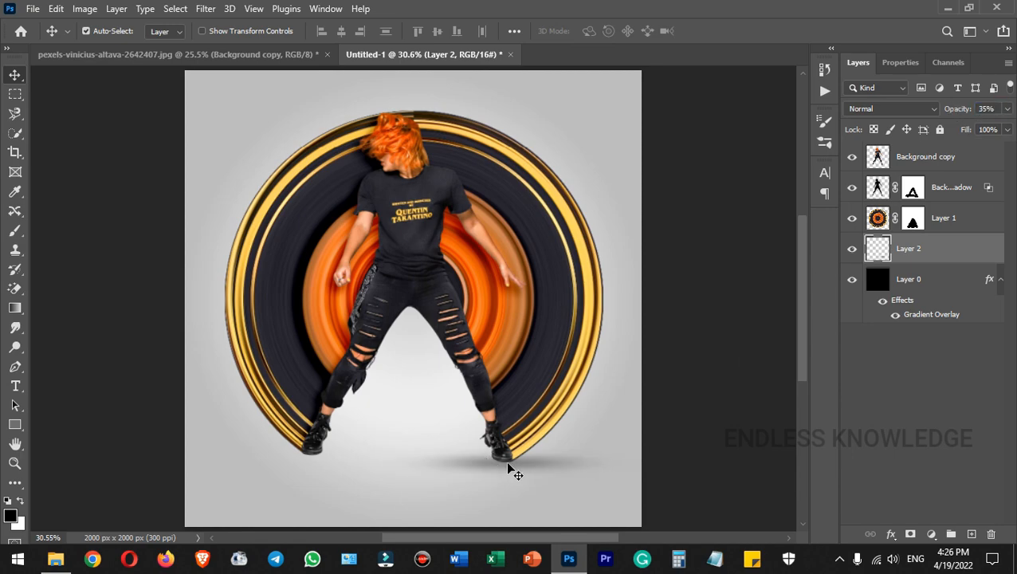
{"action": "left_click_drag", "start_coordinate": [512, 471], "coordinate": [519, 468]}
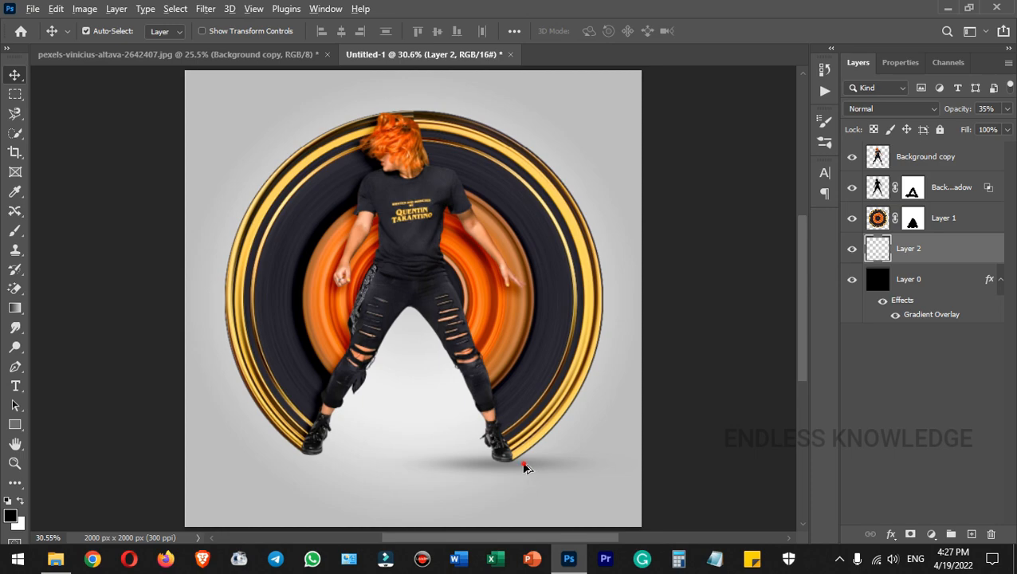
{"action": "left_click_drag", "start_coordinate": [524, 467], "coordinate": [338, 460]}
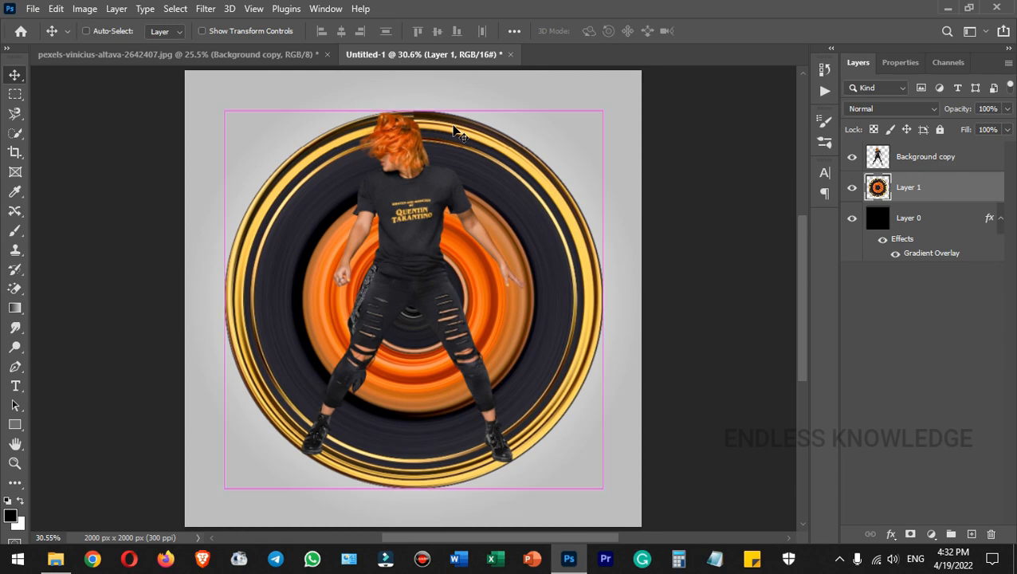
Rotate the ring layer about 10° (−9.8°) counter-clockwise and commit the transform.
{"action": "key", "text": "ctrl+plus"}
{"action": "key", "text": "ctrl+plus"}
{"action": "key", "text": "ctrl+plus"}
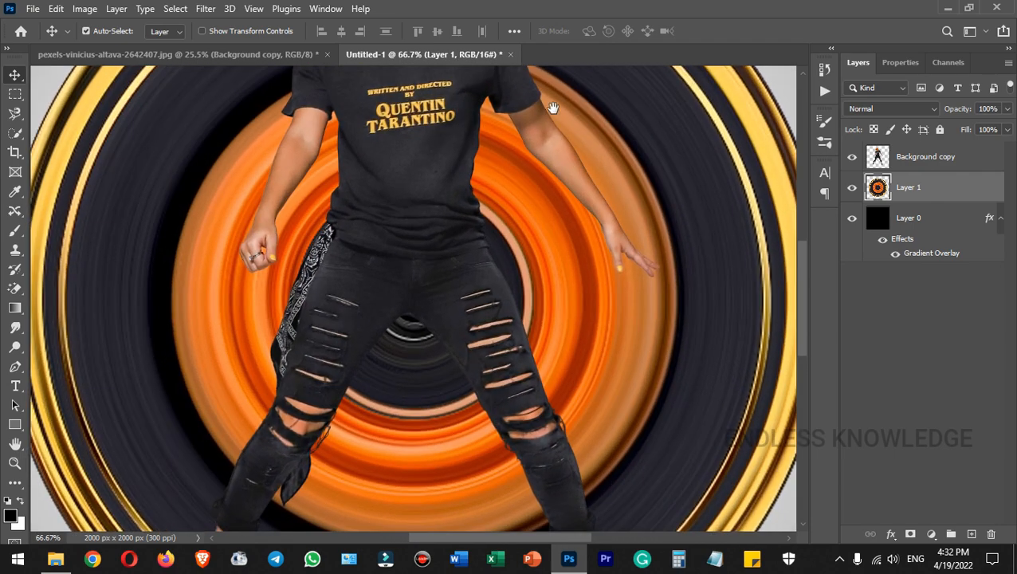
{"action": "left_click_drag", "start_coordinate": [561, 104], "coordinate": [552, 395]}
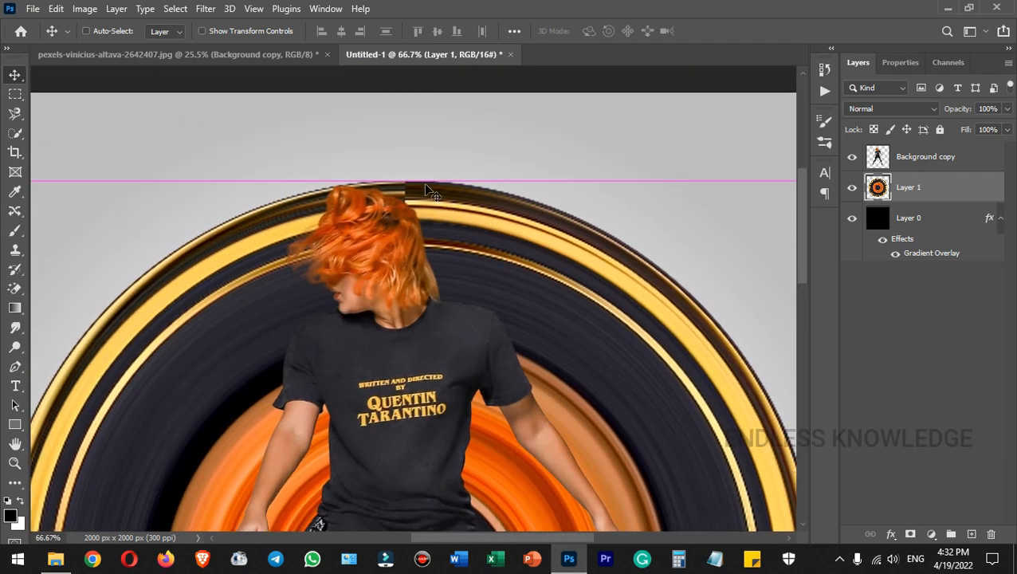
{"action": "key", "text": "ctrl+0"}
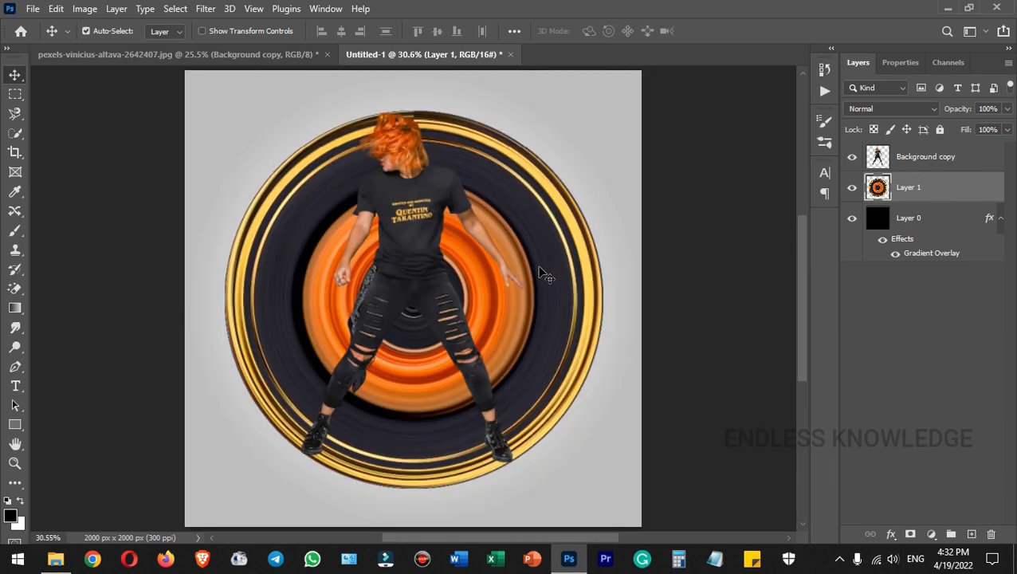
{"action": "key", "text": "ctrl+t"}
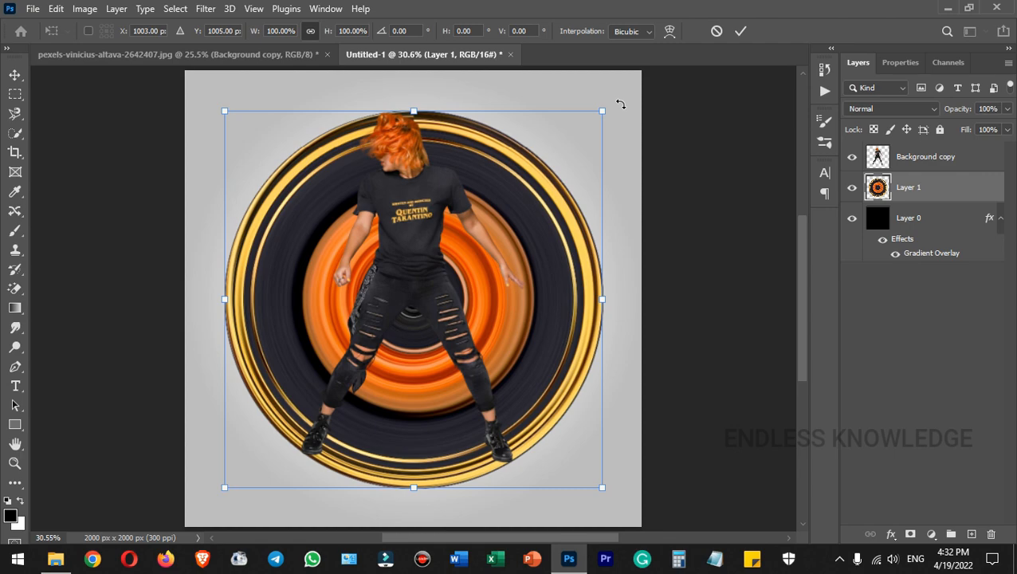
{"action": "left_click_drag", "start_coordinate": [620, 103], "coordinate": [584, 74]}
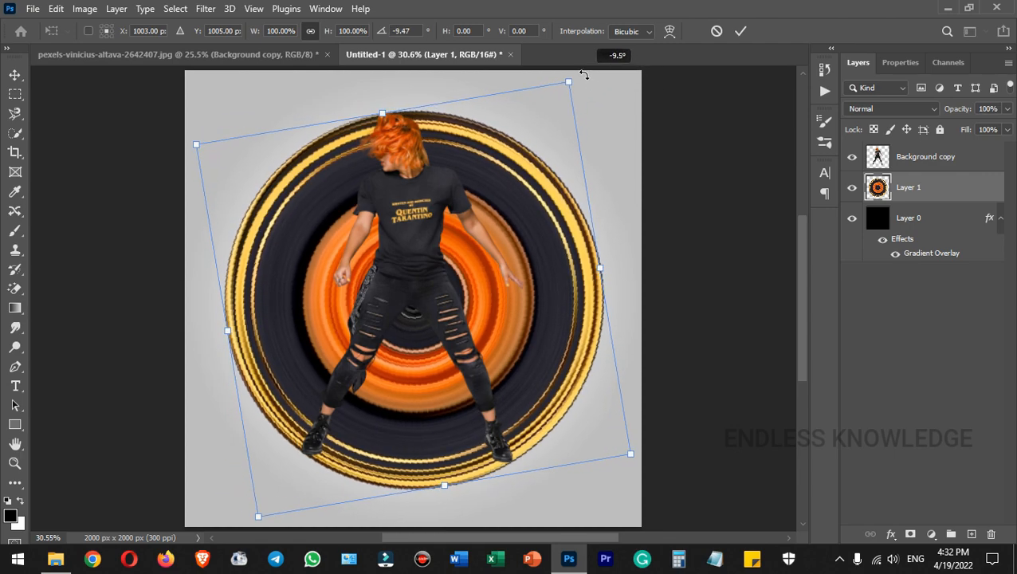
{"action": "left_click", "coordinate": [740, 31]}
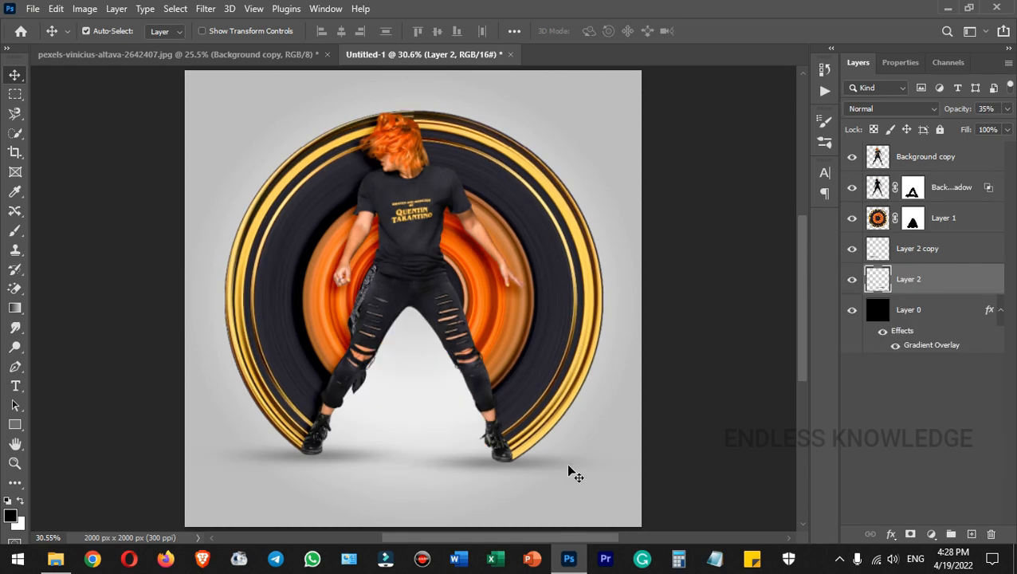